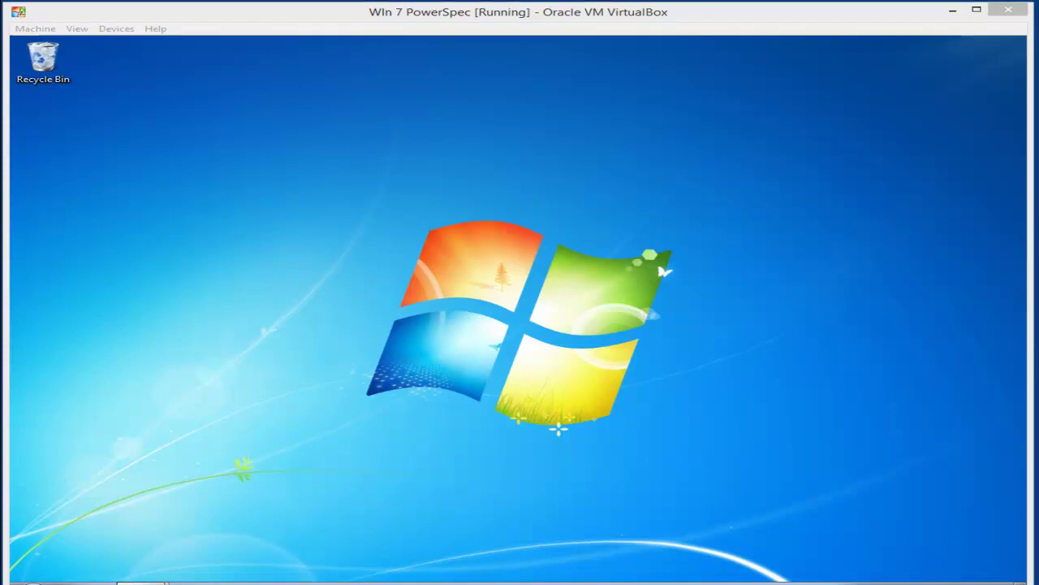
Bring up the adtBundles folder window and move it slightly lower on the desktop.
mouse_move(140, 582)
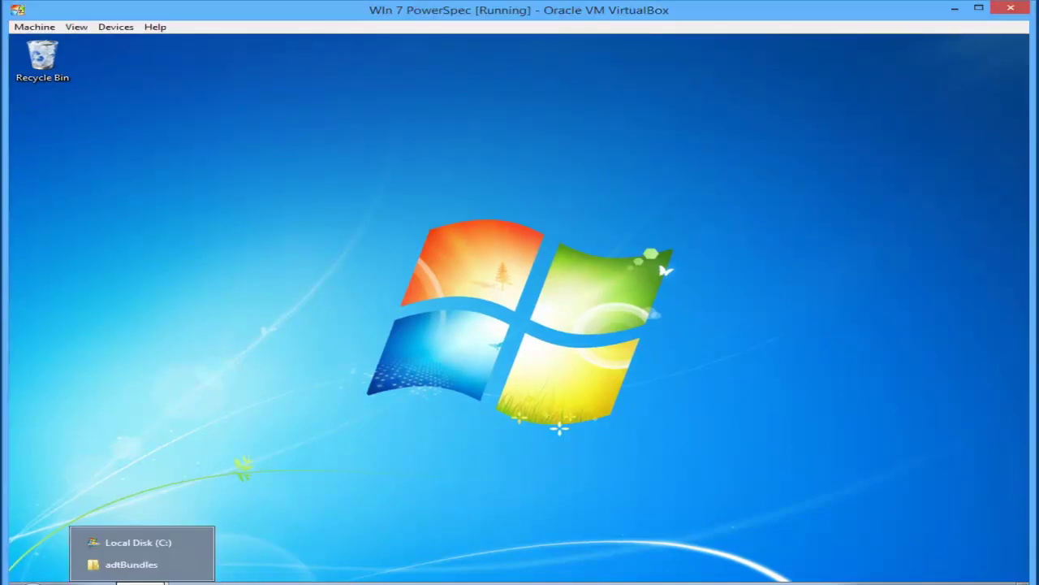
left_click(144, 564)
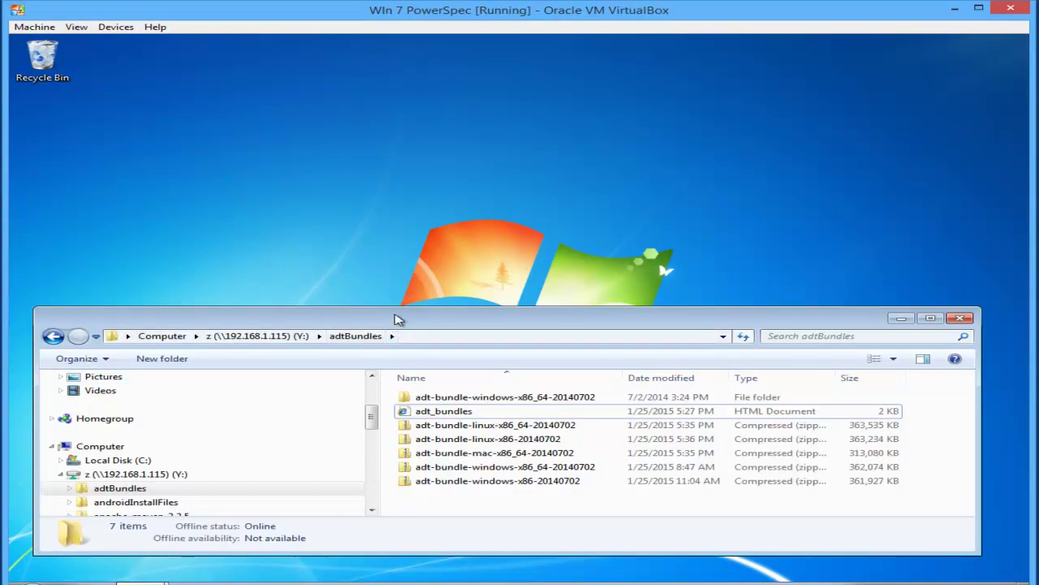
left_click_drag(394, 314, 379, 324)
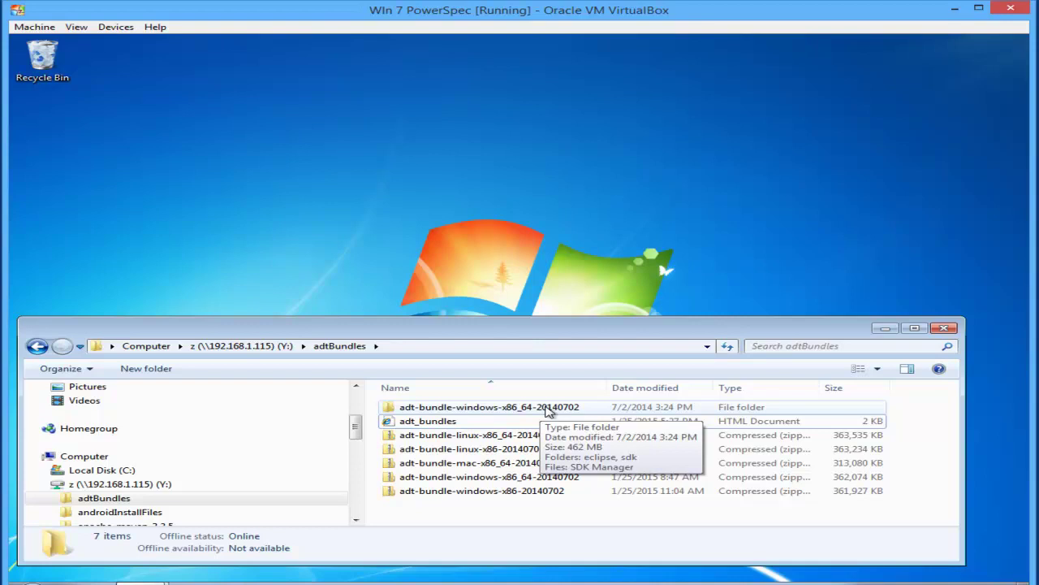
Open a second Windows Explorer window and browse to Local Disk (C:).
right_click(140, 582)
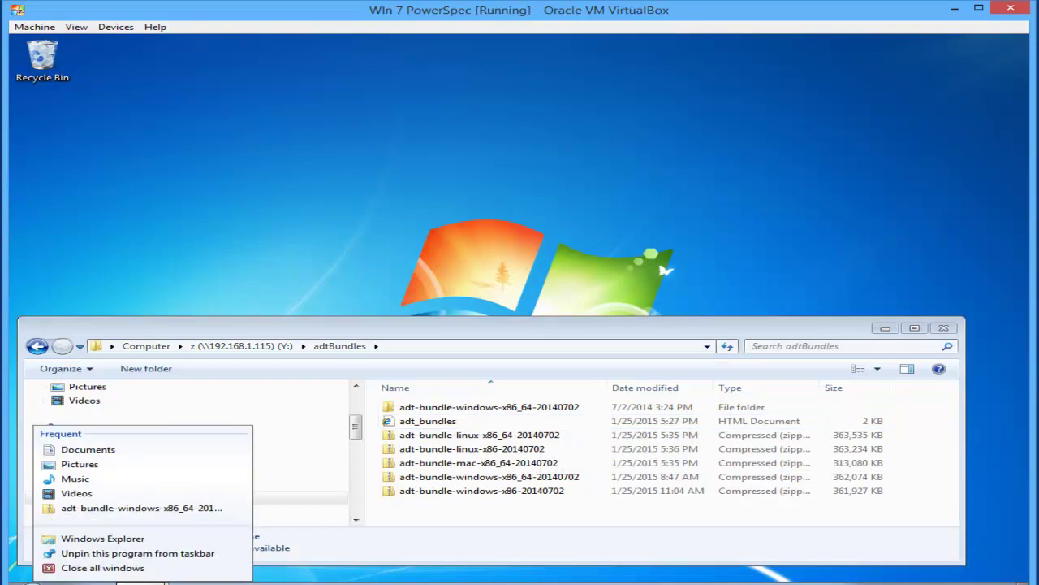
left_click(114, 540)
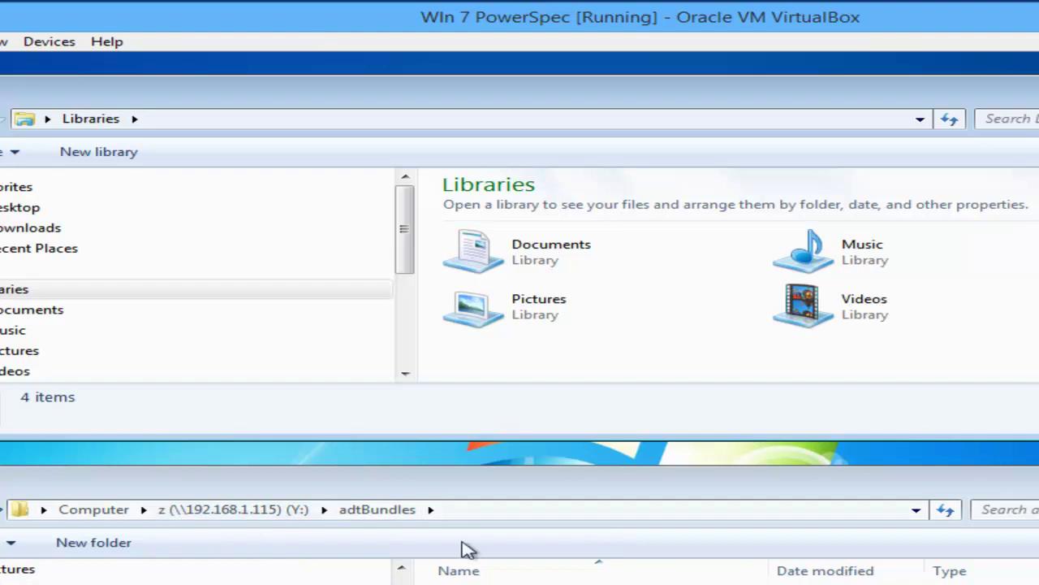
left_click_drag(398, 225, 382, 309)
left_click(382, 307)
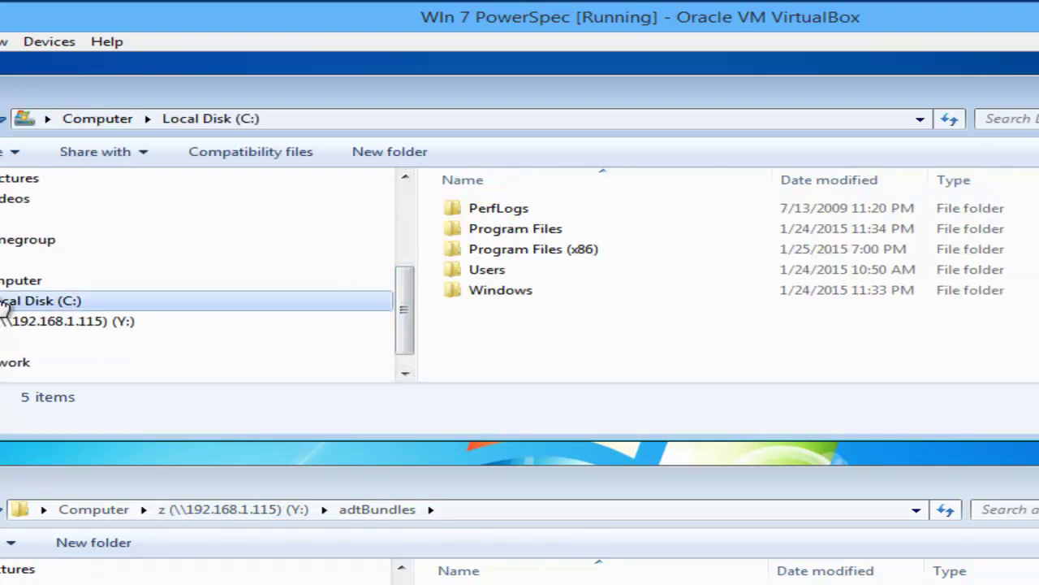
left_click(503, 584)
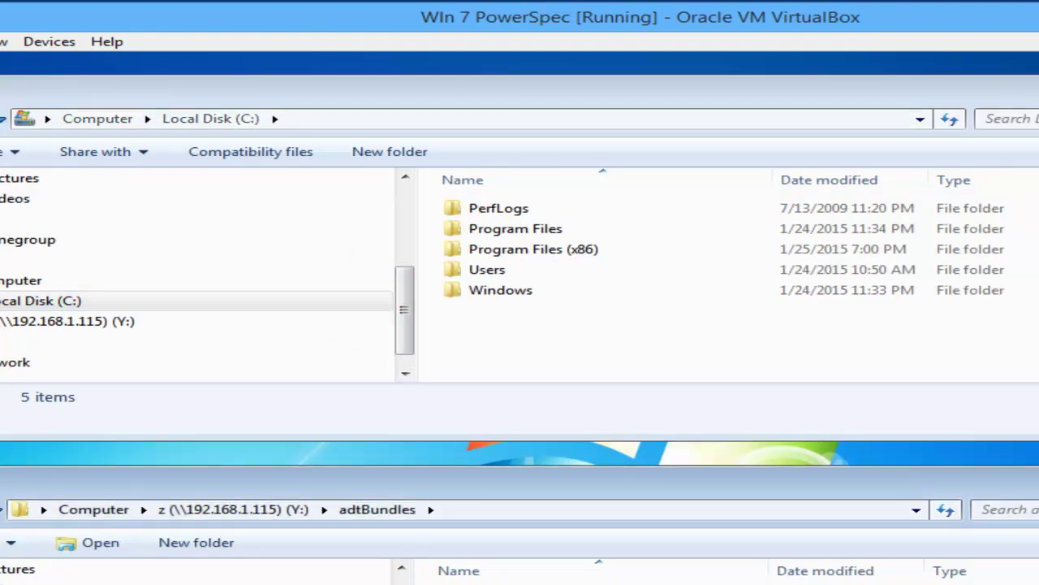
right_click(588, 584)
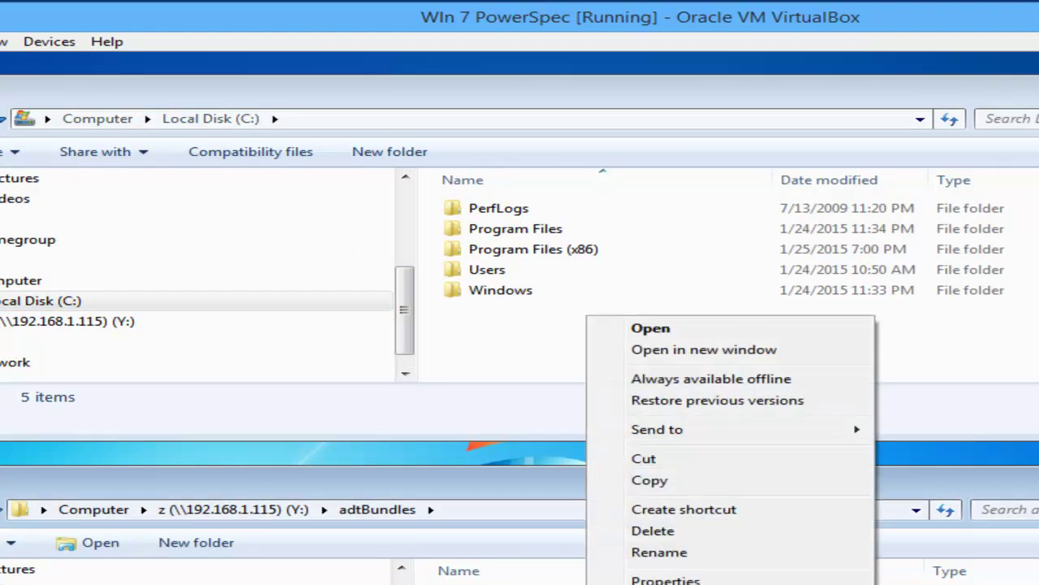
left_click(681, 486)
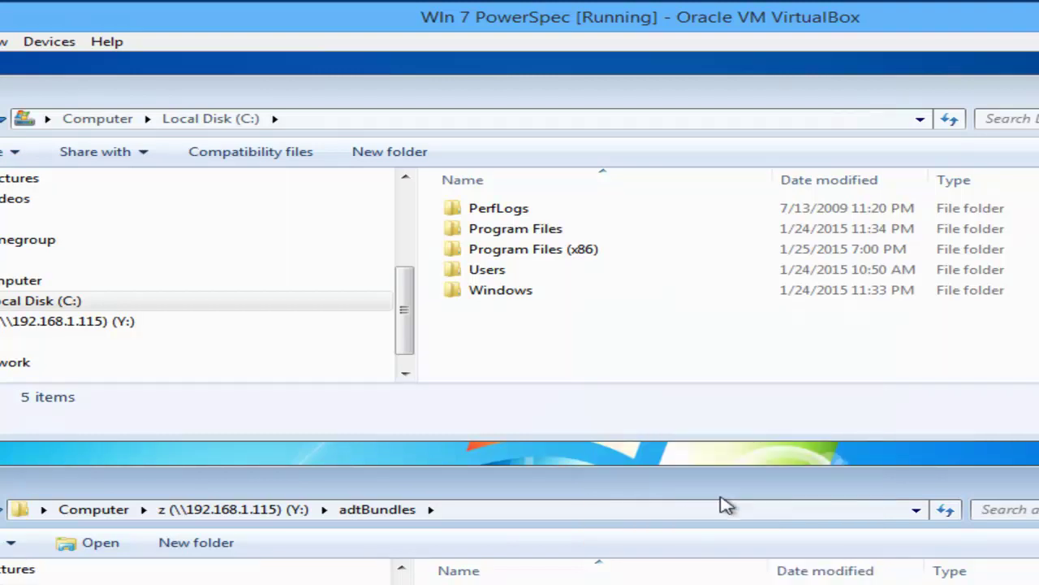
left_click(511, 333)
right_click(512, 333)
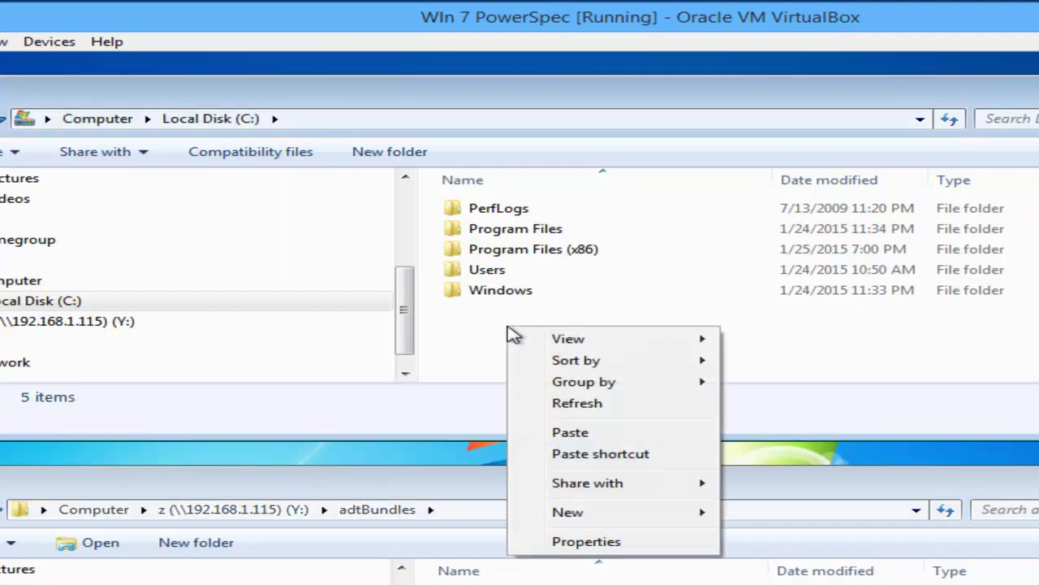
left_click(583, 434)
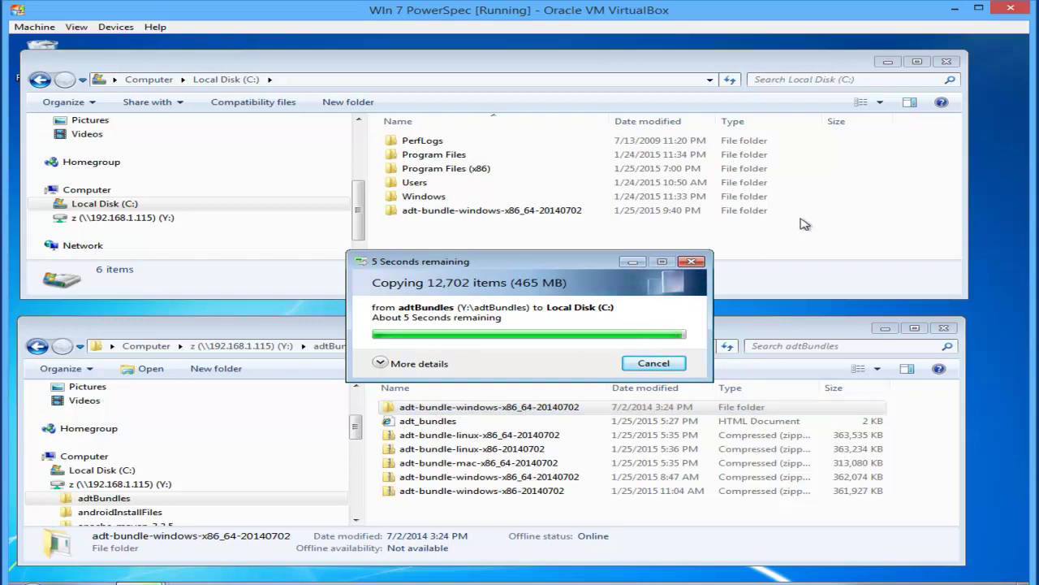
Minimize the adtBundles window, and open the eclipse folder inside the copied bundle on C: in an enlarged window.
left_click(715, 214)
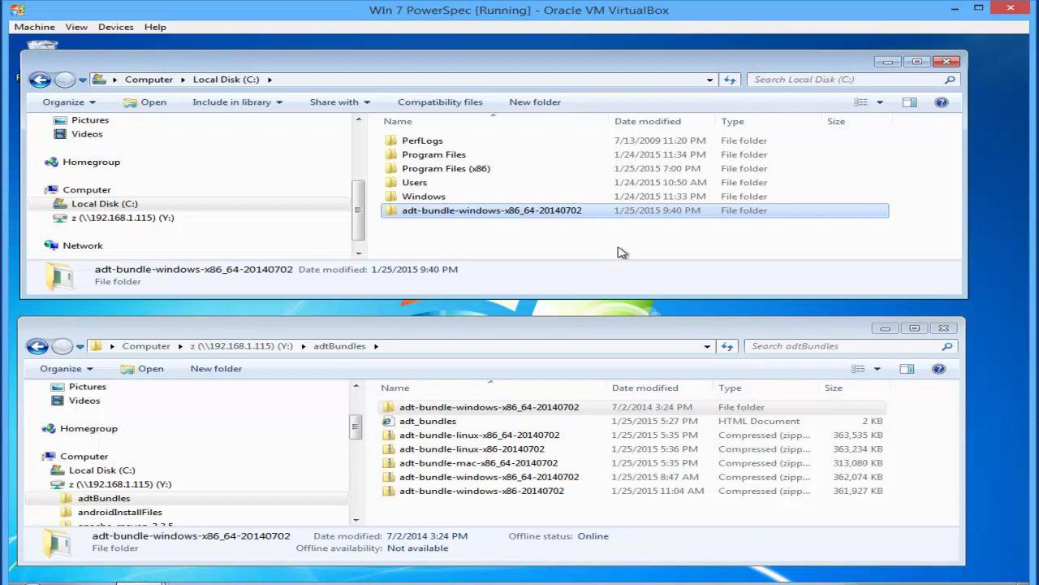
left_click(884, 330)
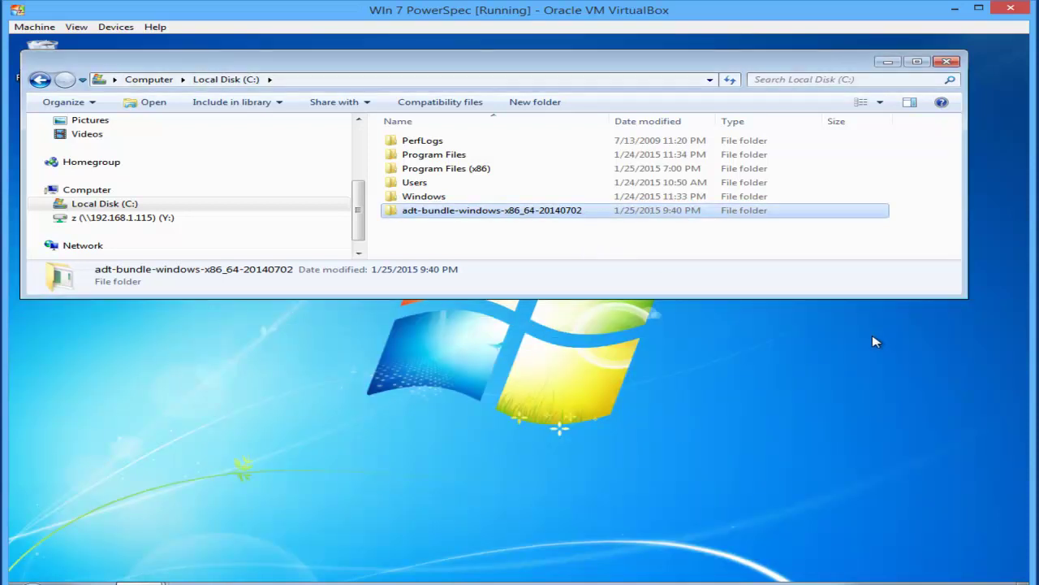
double_click(479, 214)
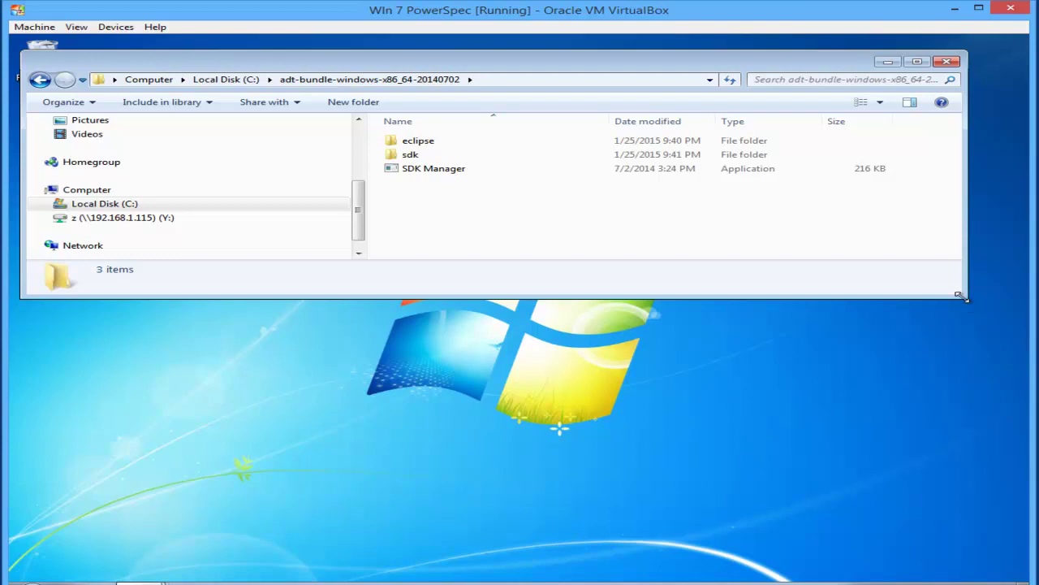
double_click(448, 146)
left_click_drag(637, 297, 629, 369)
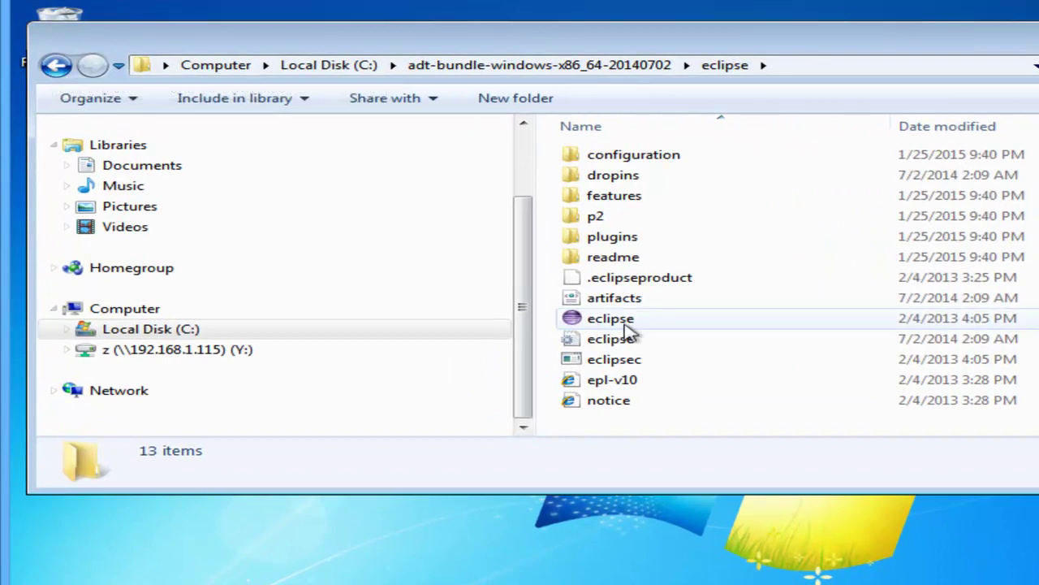
Examine the contents of the build-tools and extras folders inside the bundle's sdk folder.
left_click(57, 66)
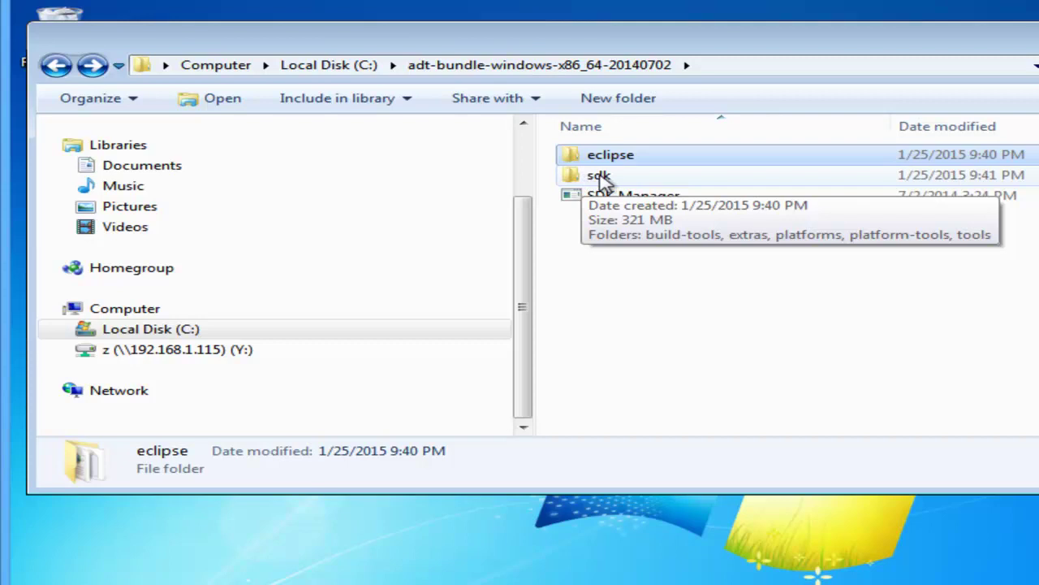
double_click(601, 178)
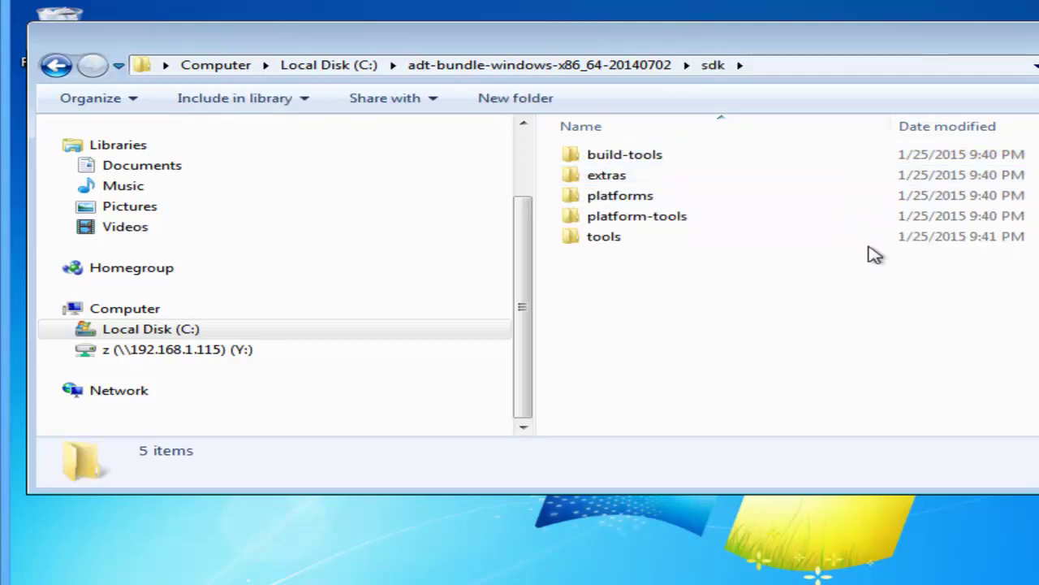
double_click(655, 159)
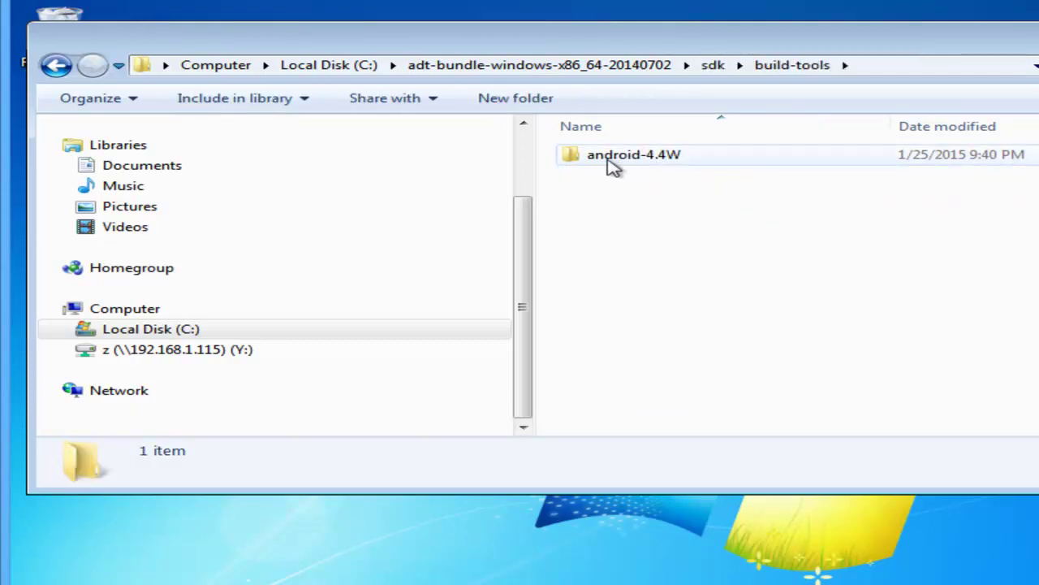
left_click(59, 69)
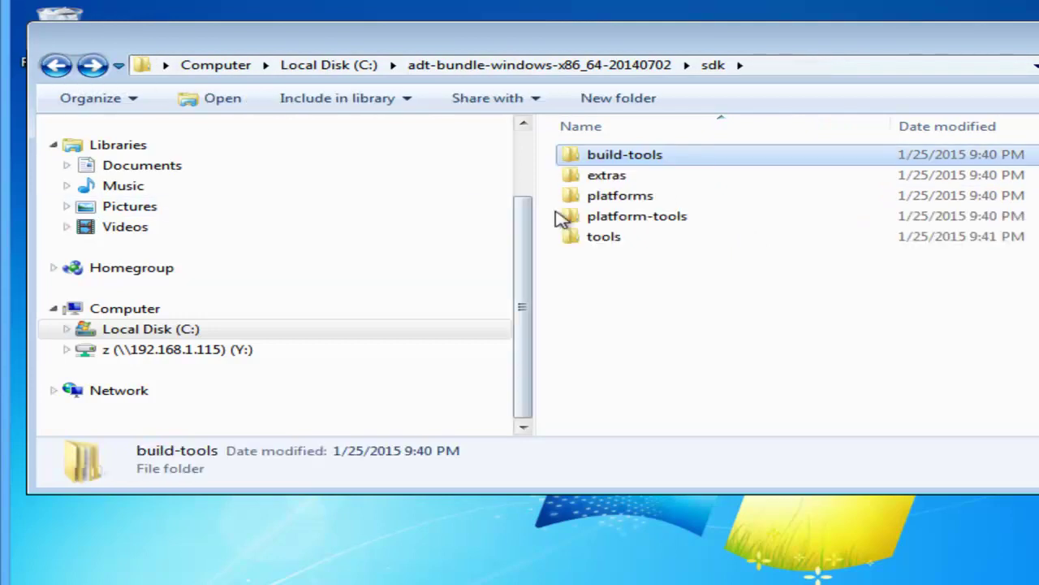
double_click(611, 181)
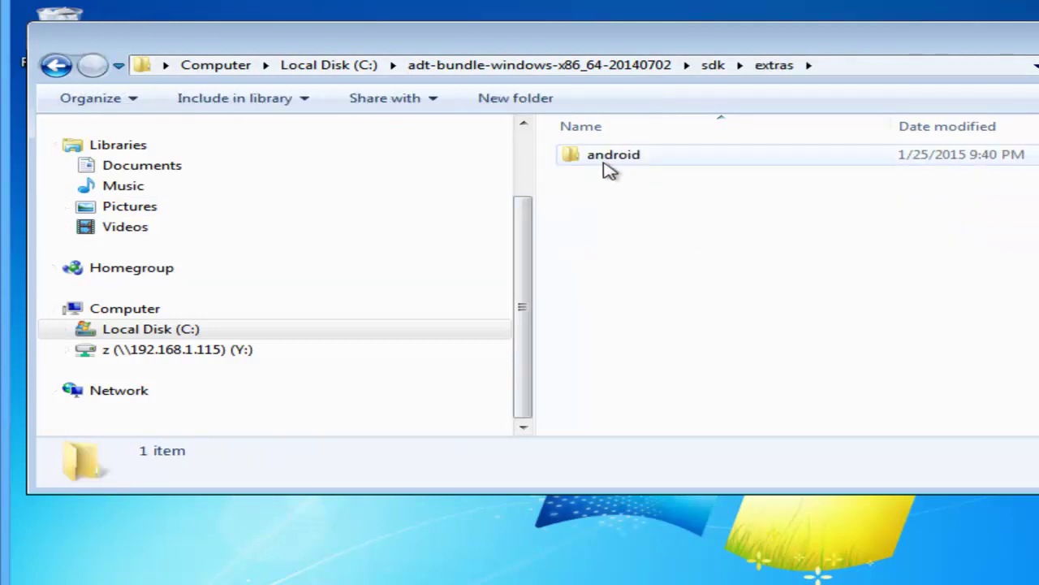
left_click(57, 68)
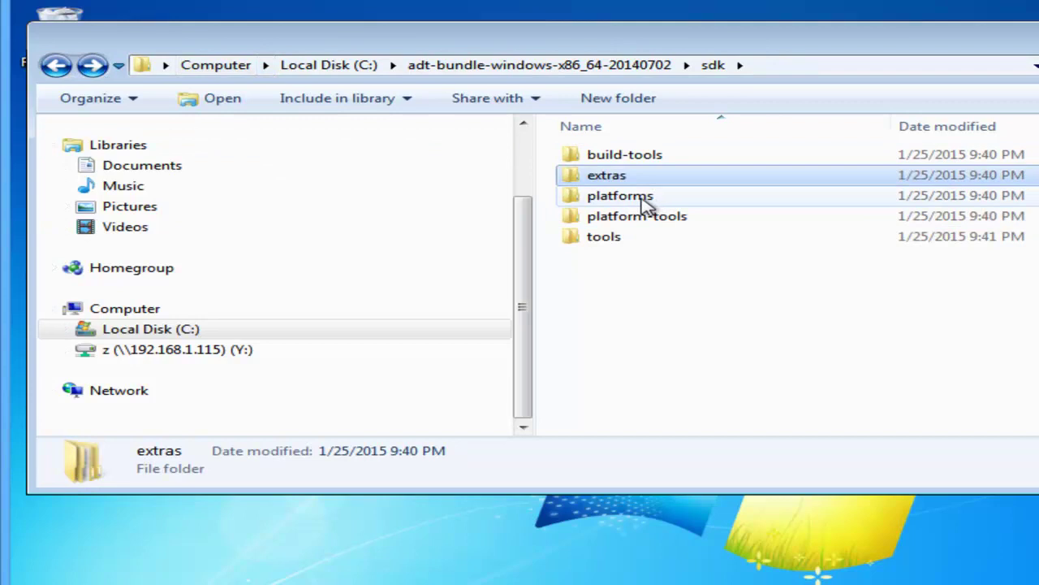
Examine the contents of the sdk's tools and platform-tools folders, and return to the bundle's main folder.
double_click(615, 238)
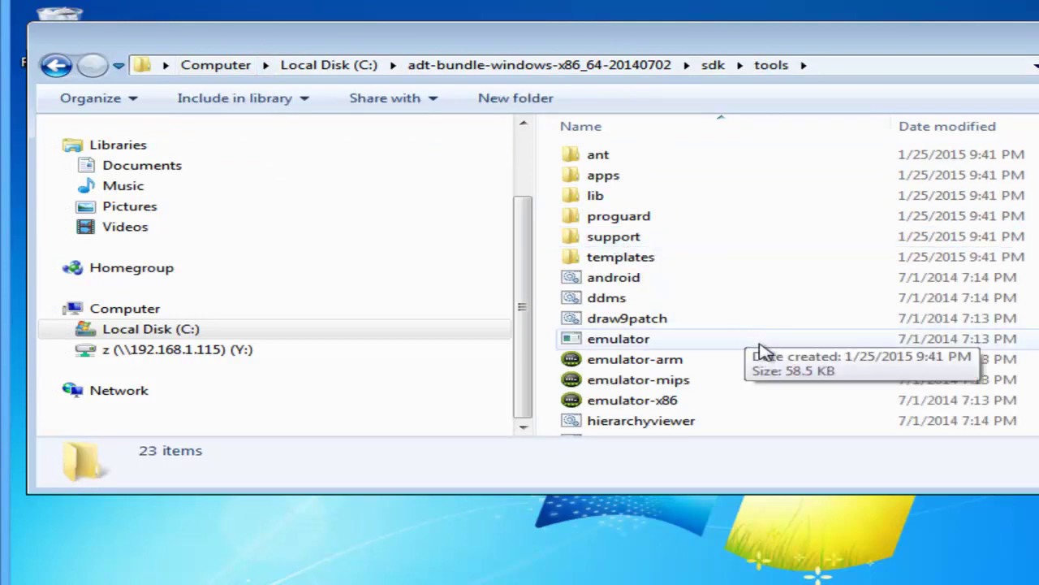
scroll(792, 357, "down", 1)
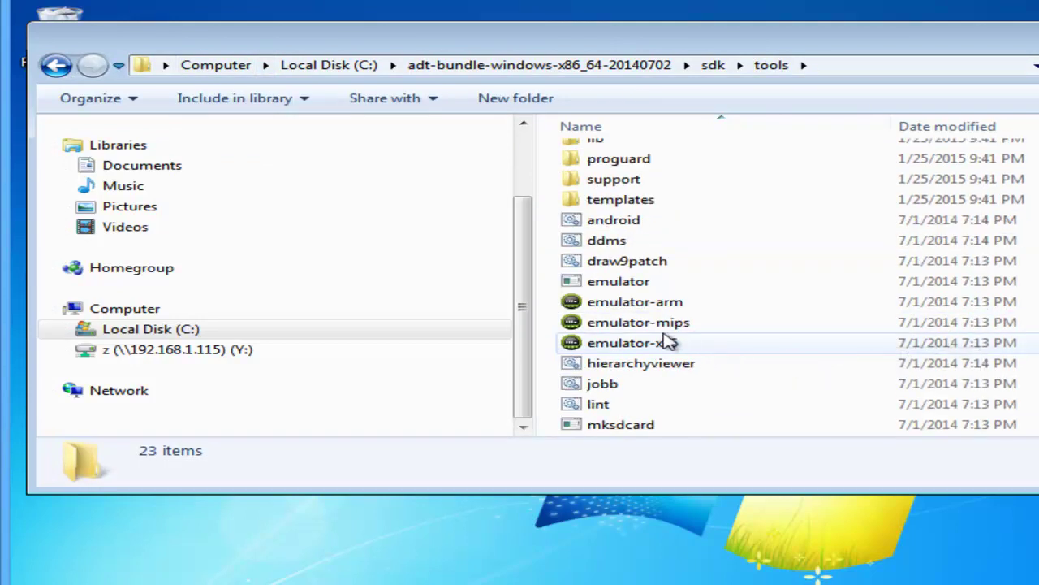
scroll(828, 339, "up", 1)
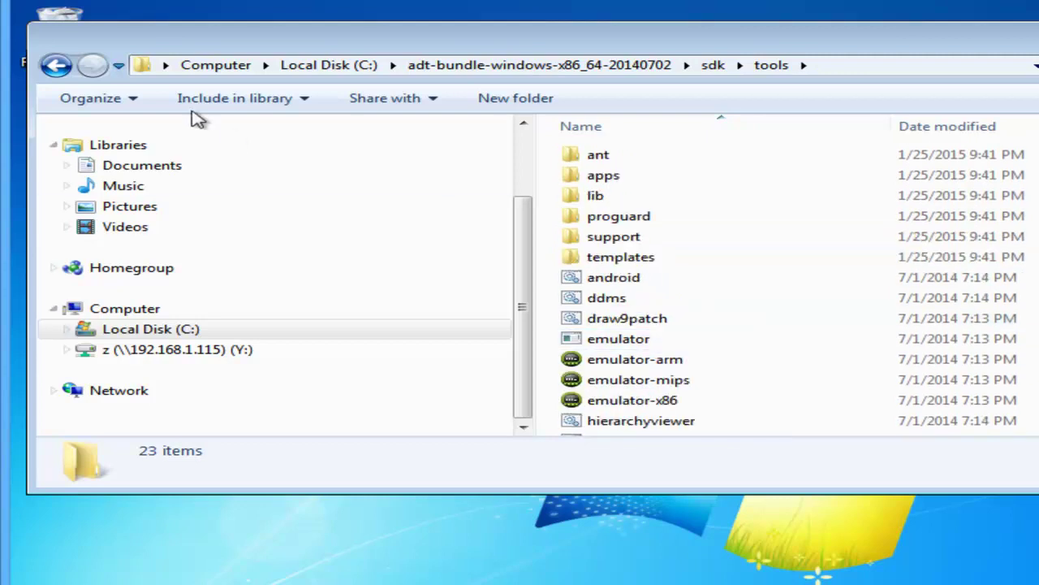
left_click(56, 65)
double_click(662, 224)
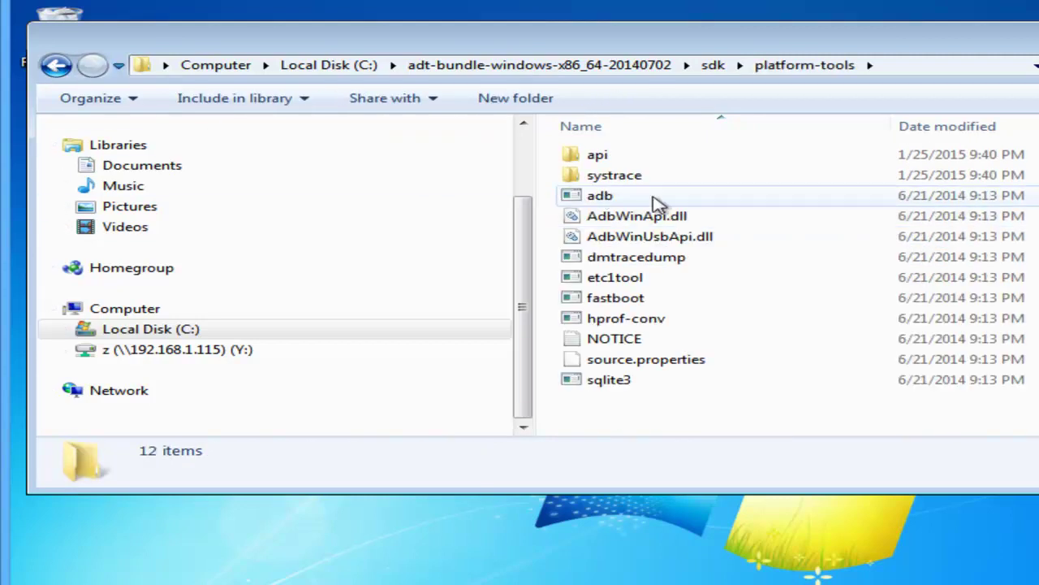
left_click(59, 66)
left_click(58, 67)
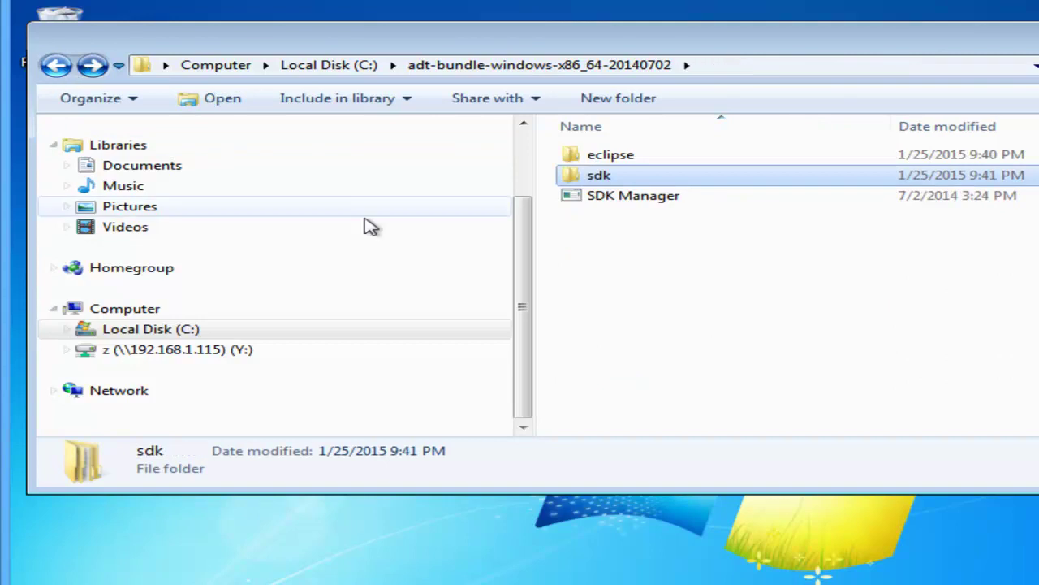
Launch the eclipse application from the bundle's eclipse folder.
left_click(873, 353)
double_click(615, 159)
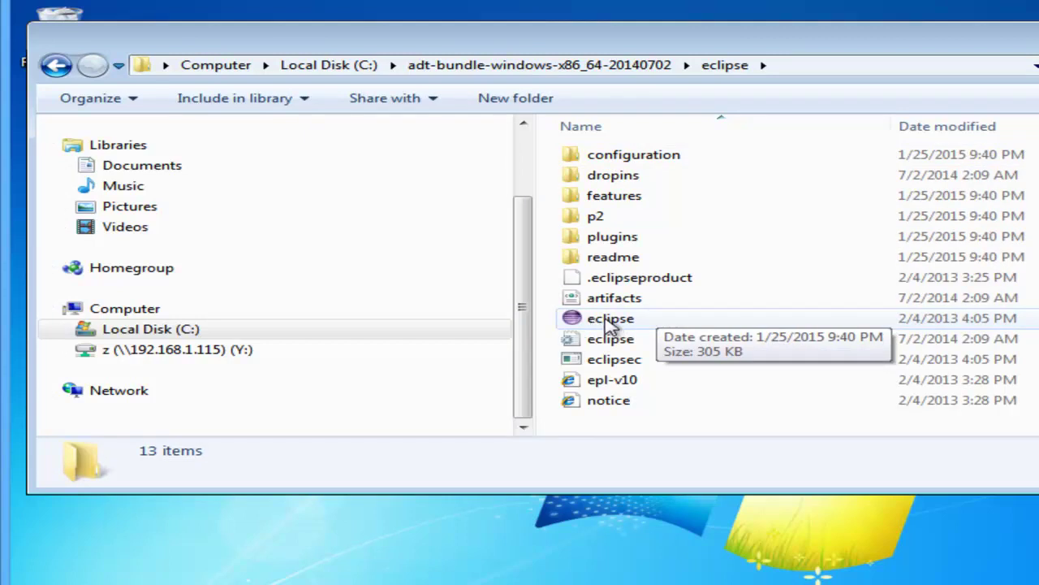
double_click(605, 318)
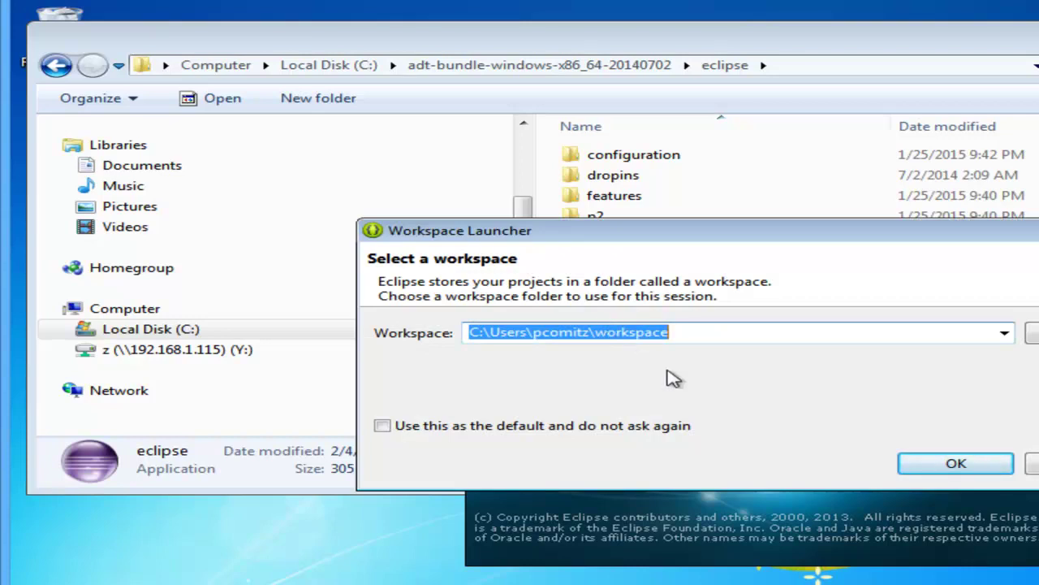
Change the workspace folder name to new_workspace within the user's profile folder and accept it for this session.
left_click(703, 333)
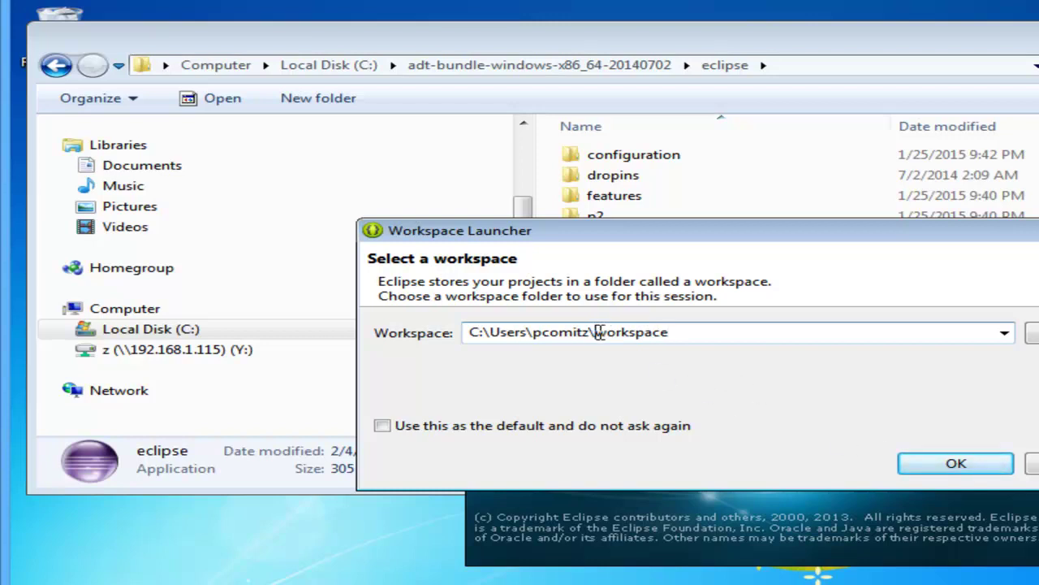
type("new")
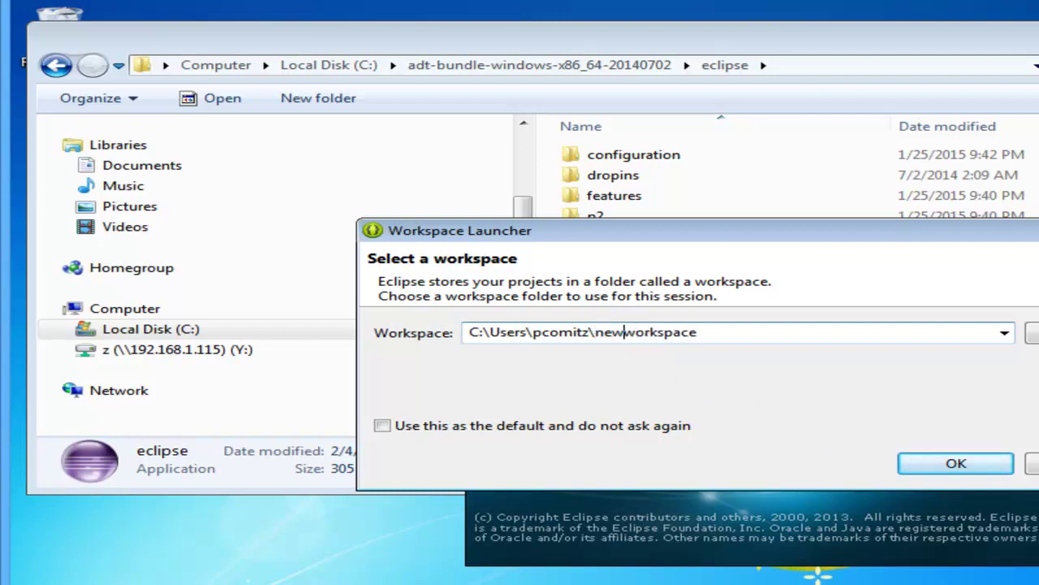
type("_")
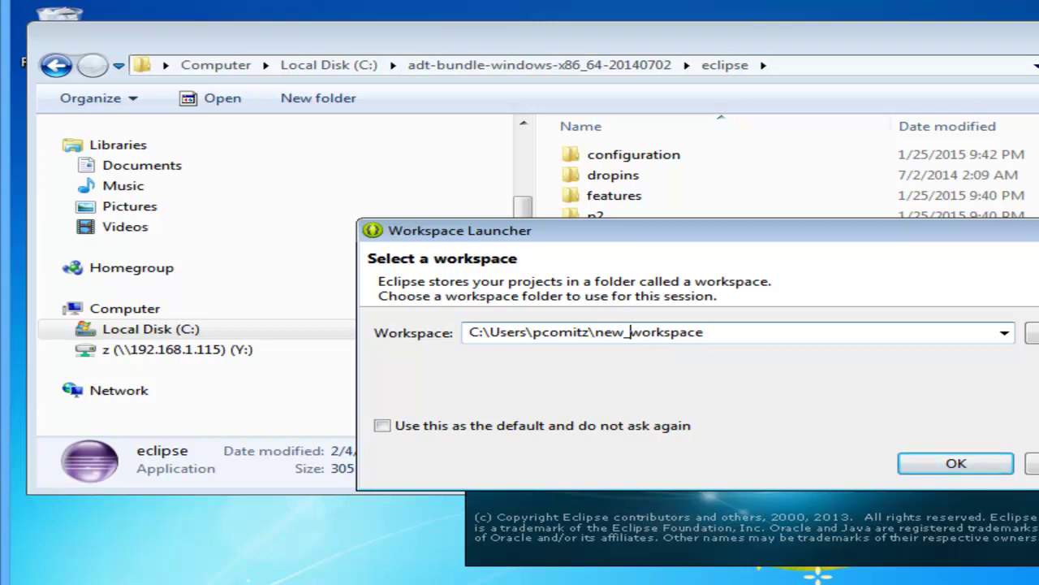
left_click(989, 467)
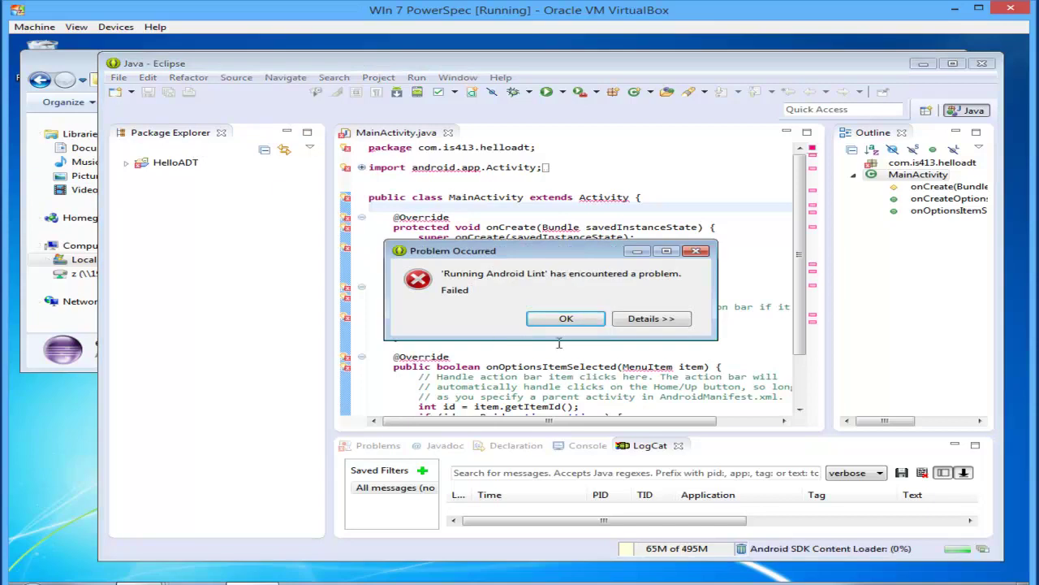
Dismiss the Android Lint problem message, and close the Package Explorer view and the MainActivity.java editor.
left_click(581, 316)
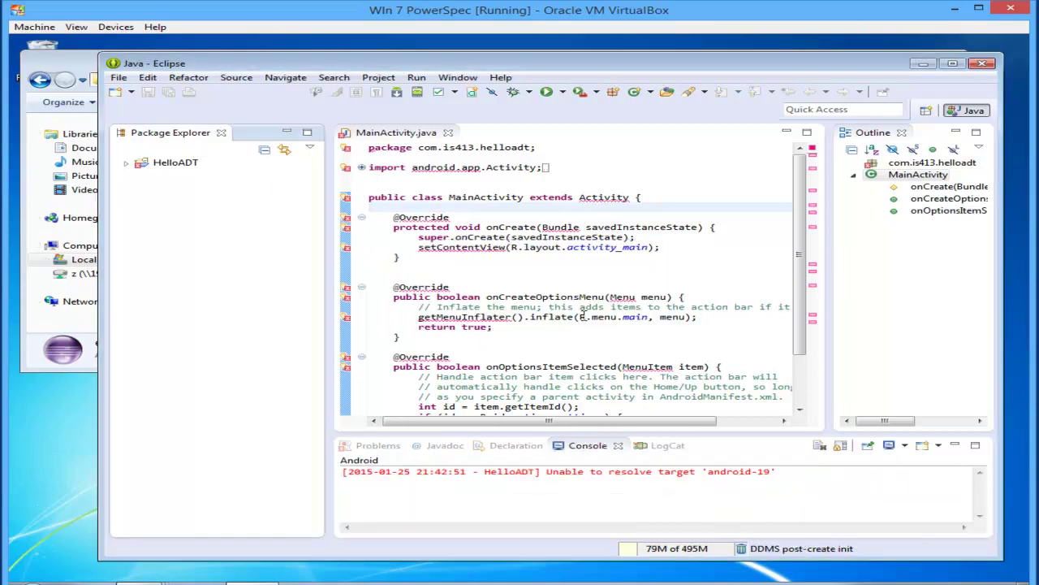
left_click(222, 133)
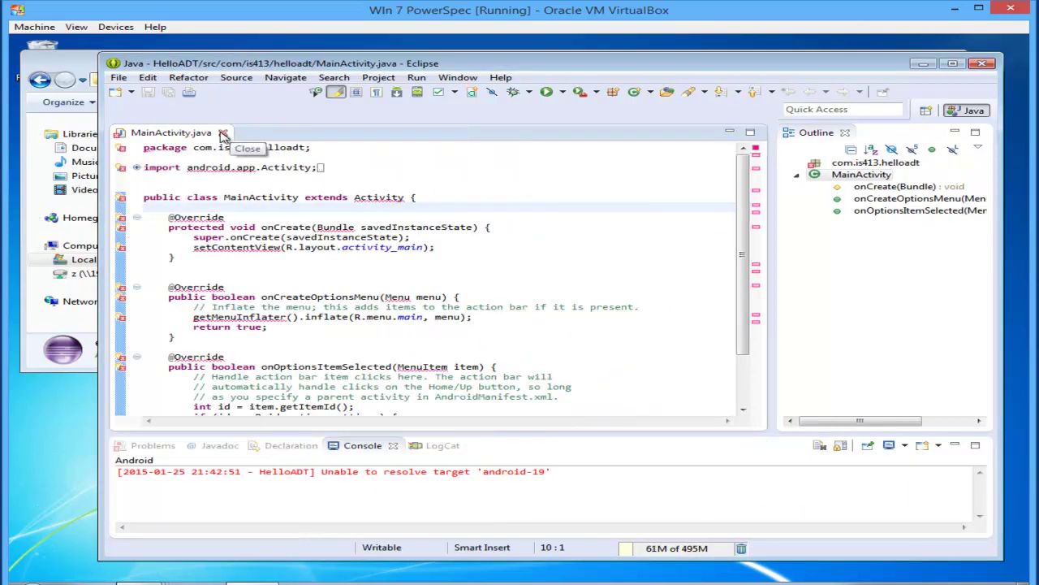
left_click(222, 132)
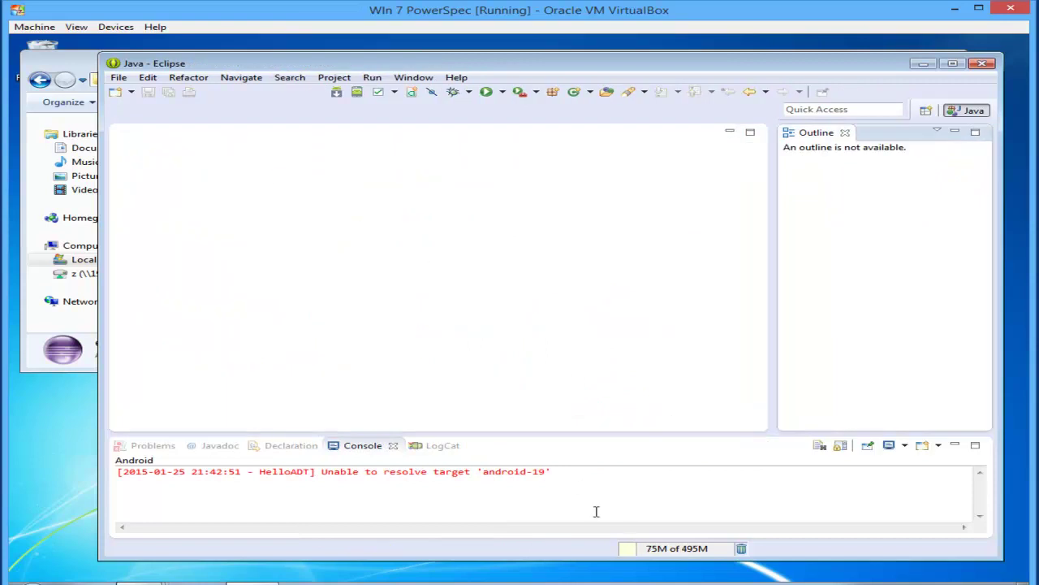
Highlight the console's android-19 target error for reading, and clear the console.
left_click_drag(575, 474, 151, 479)
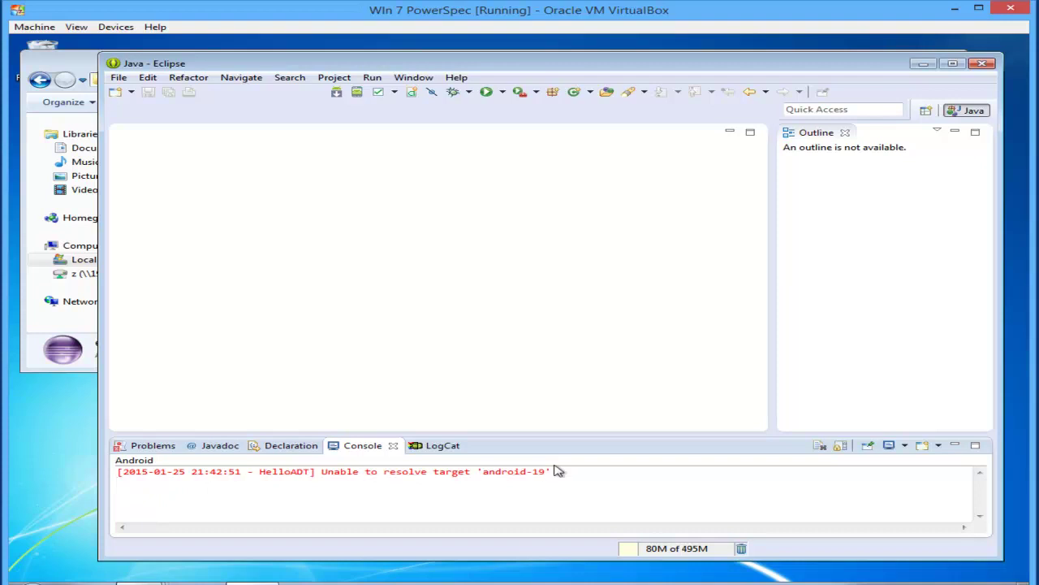
left_click_drag(557, 472, 118, 469)
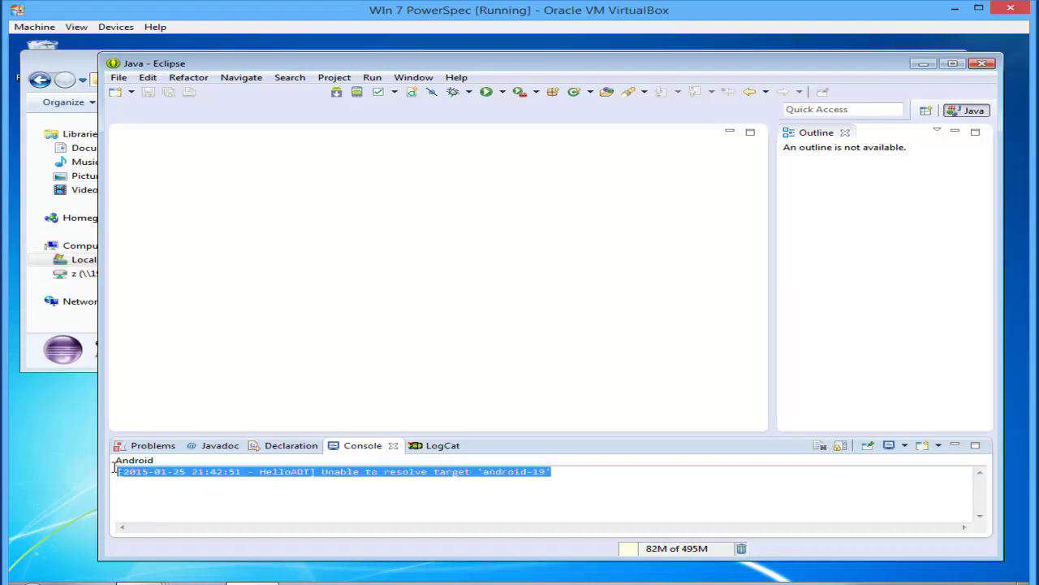
left_click(611, 498)
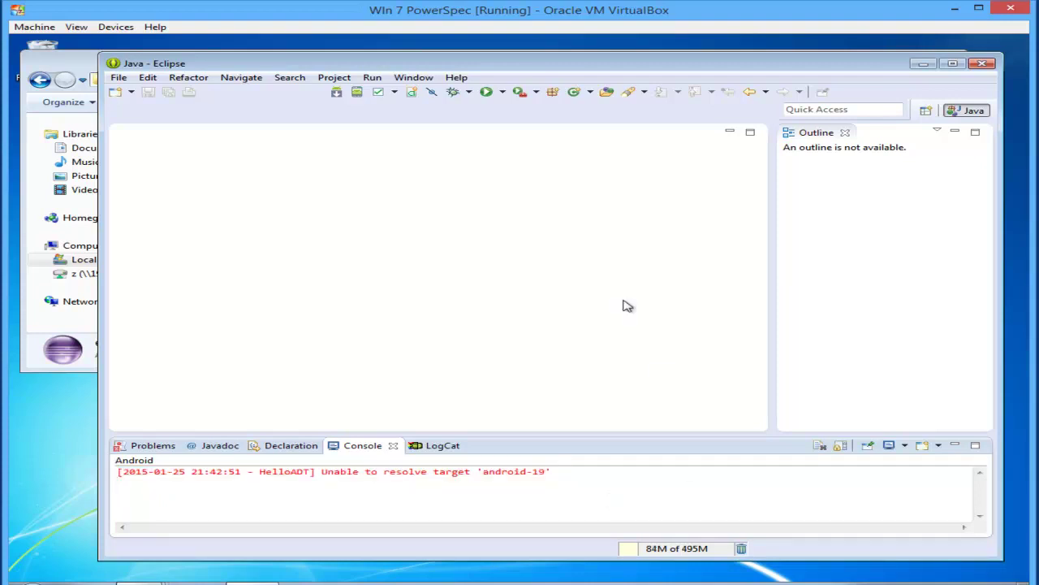
left_click_drag(599, 63, 564, 77)
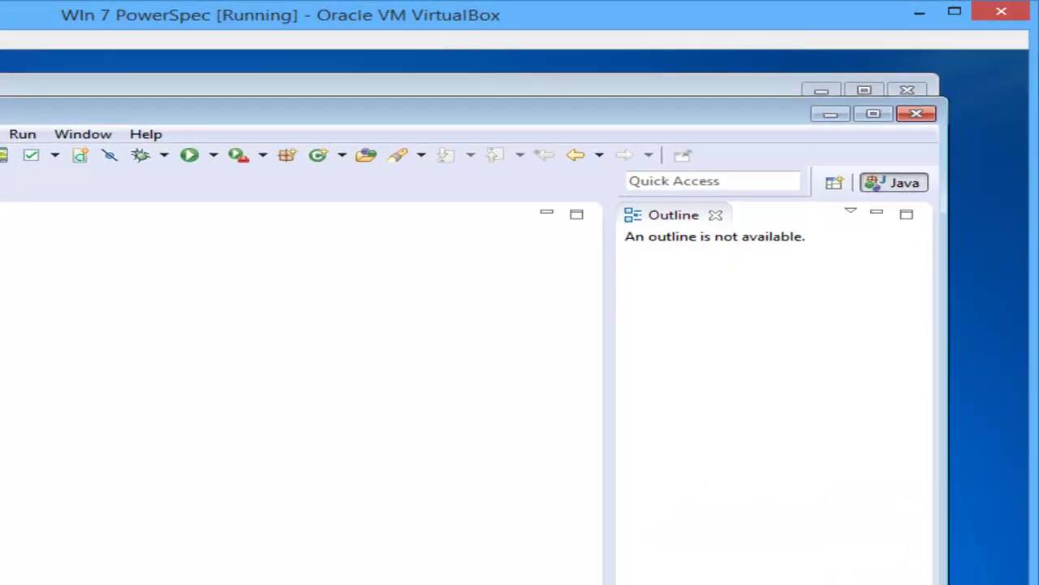
left_click(89, 134)
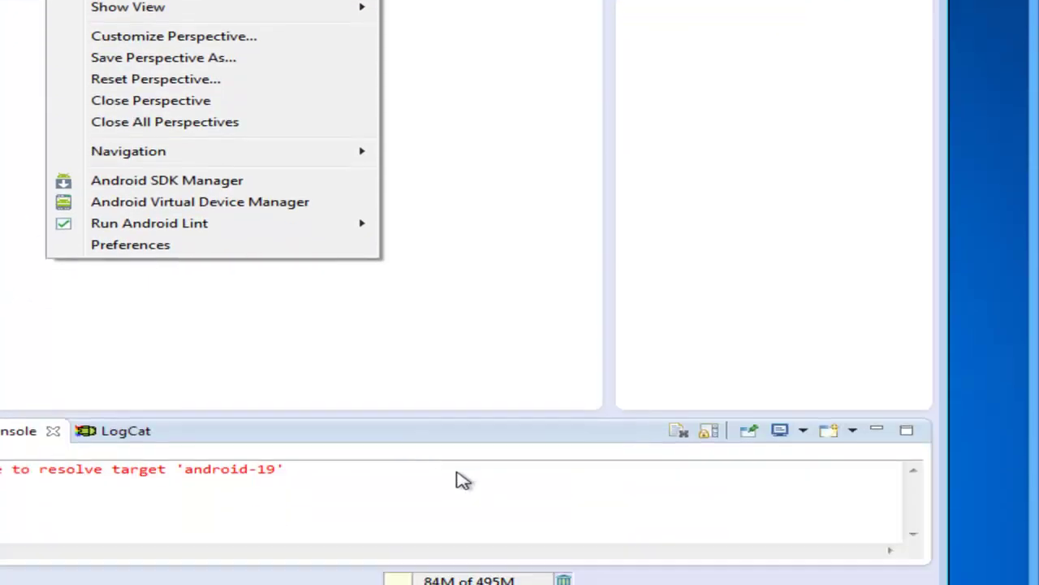
key("Escape")
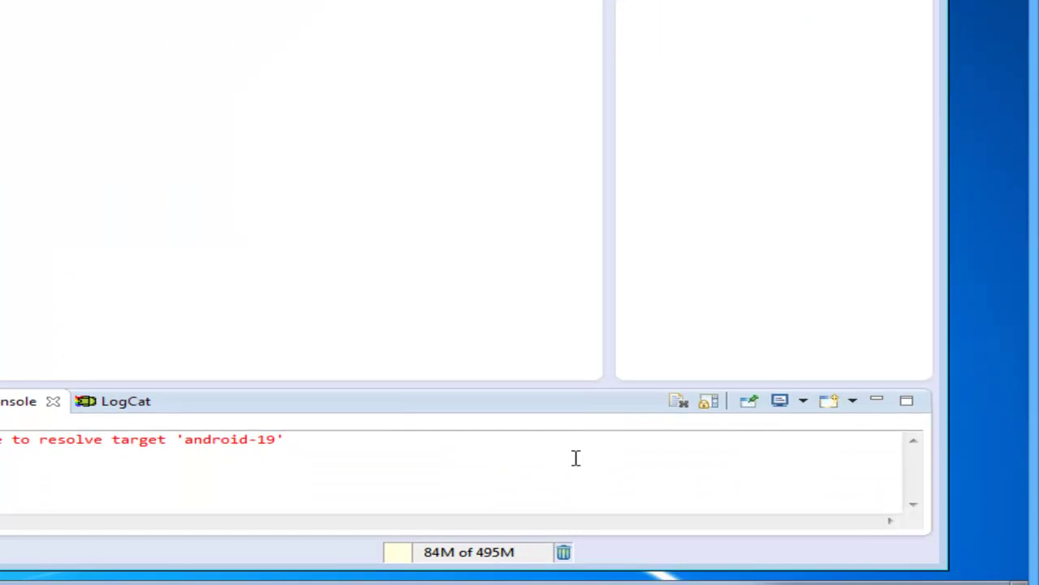
left_click(679, 401)
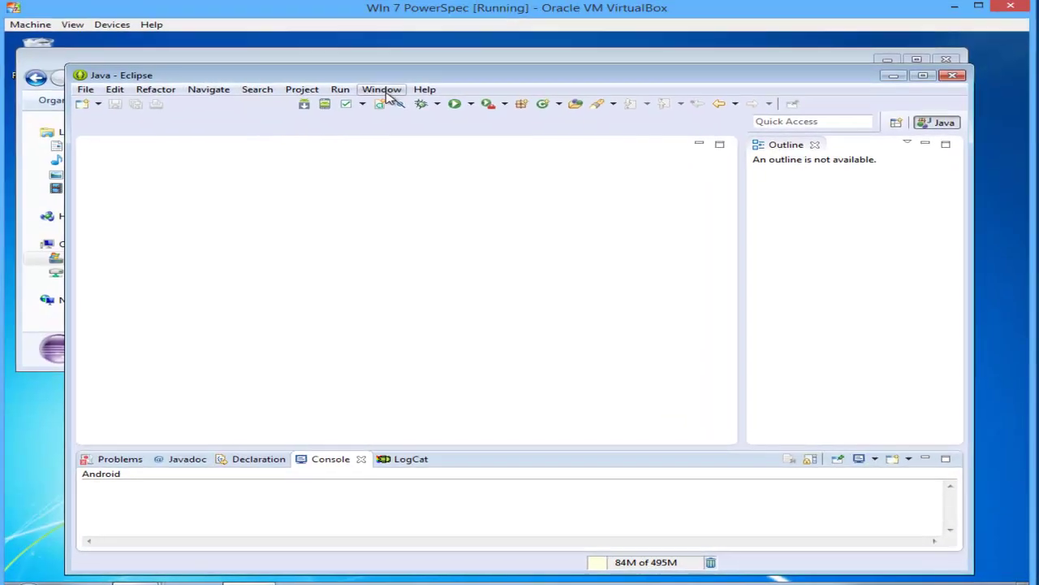
Open the Android SDK Manager and deselect all Android 5.0.1 (API 21) packages and the Android 4.4W (API 20) SDK Platform.
left_click(384, 91)
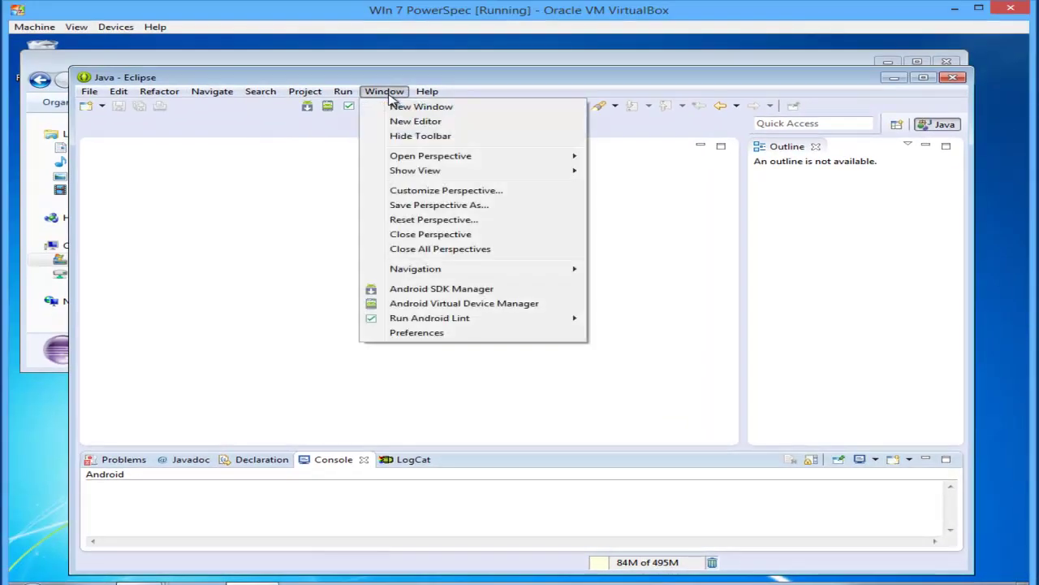
left_click(442, 294)
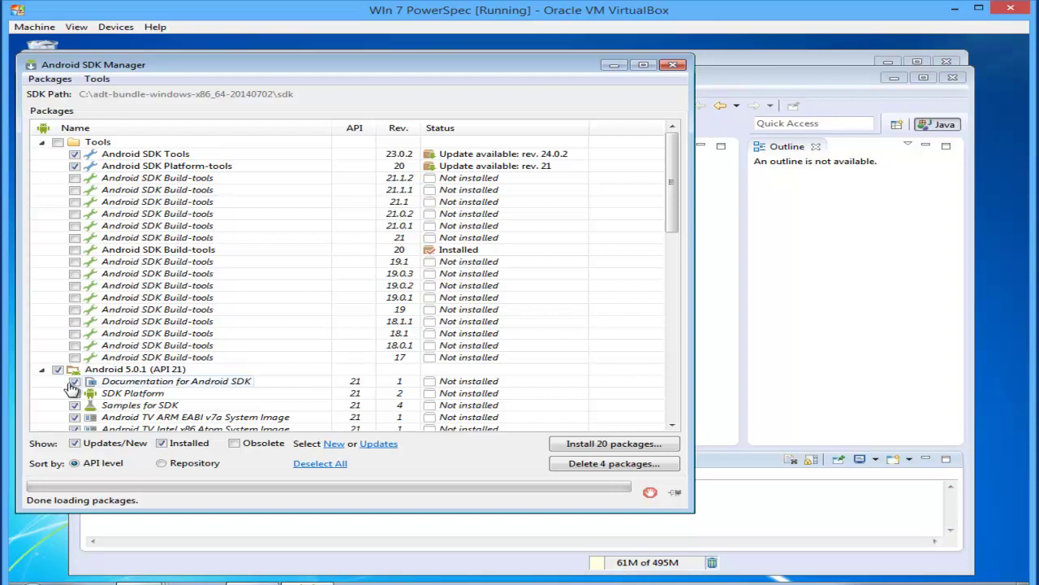
left_click_drag(671, 204, 671, 241)
left_click(57, 262)
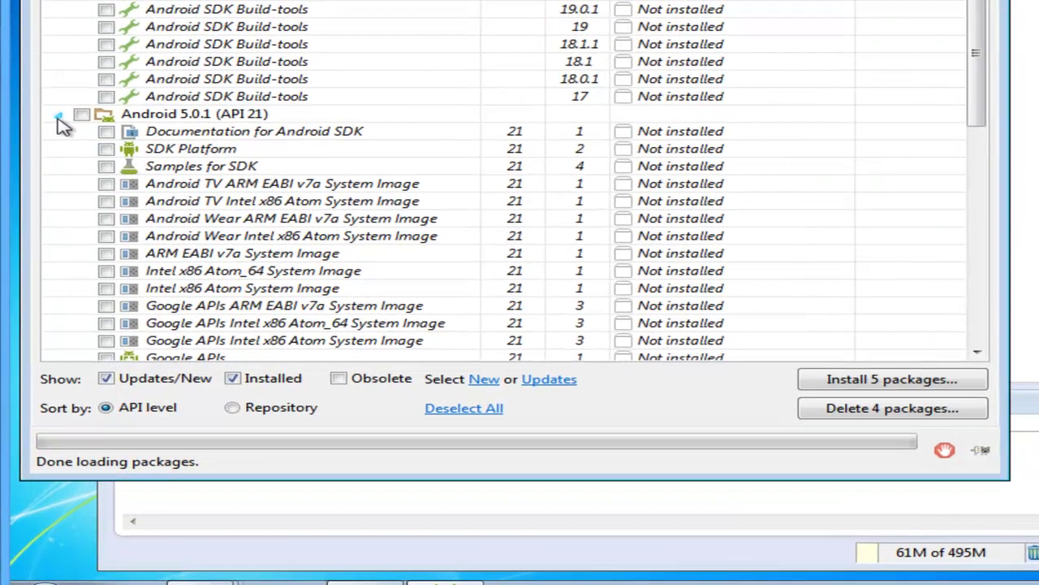
left_click(41, 263)
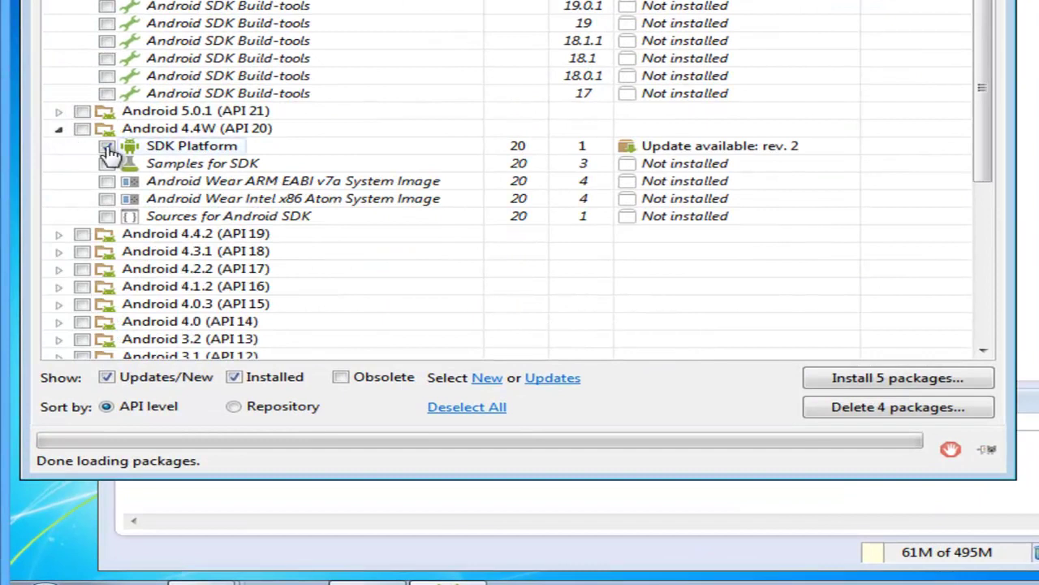
left_click(107, 147)
left_click(59, 131)
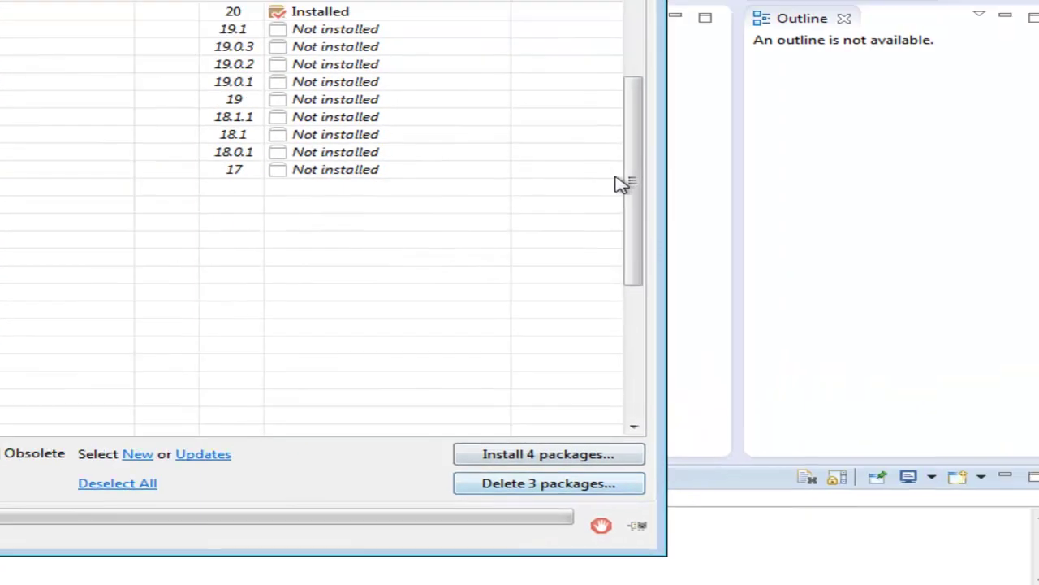
Under Android 4.4.2 (API 19), select the SDK Platform, ARM EABI v7a and Intel x86 Atom images, and both Google APIs packages.
left_click_drag(616, 178, 611, 330)
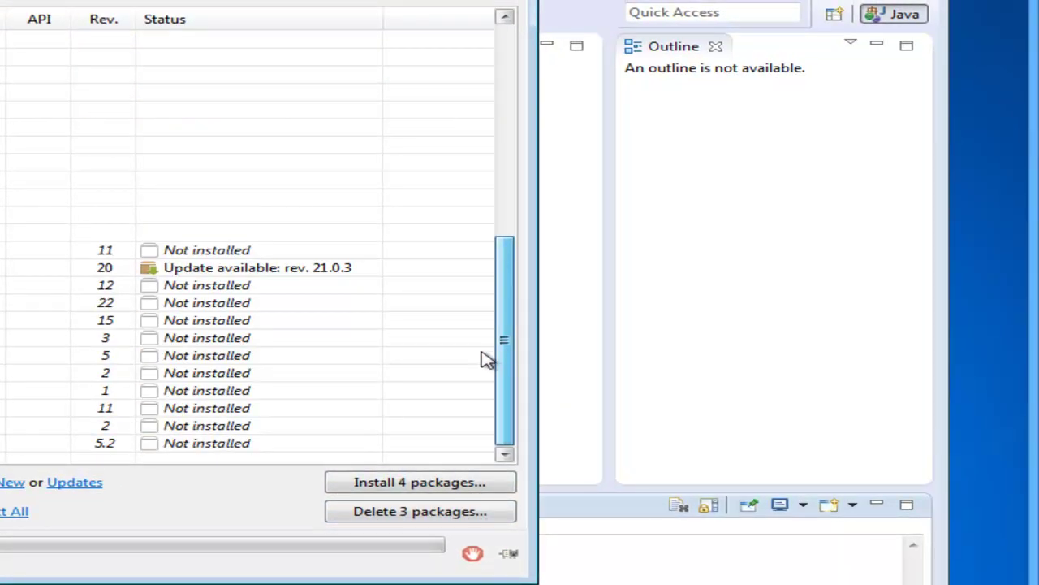
left_click_drag(484, 359, 484, 95)
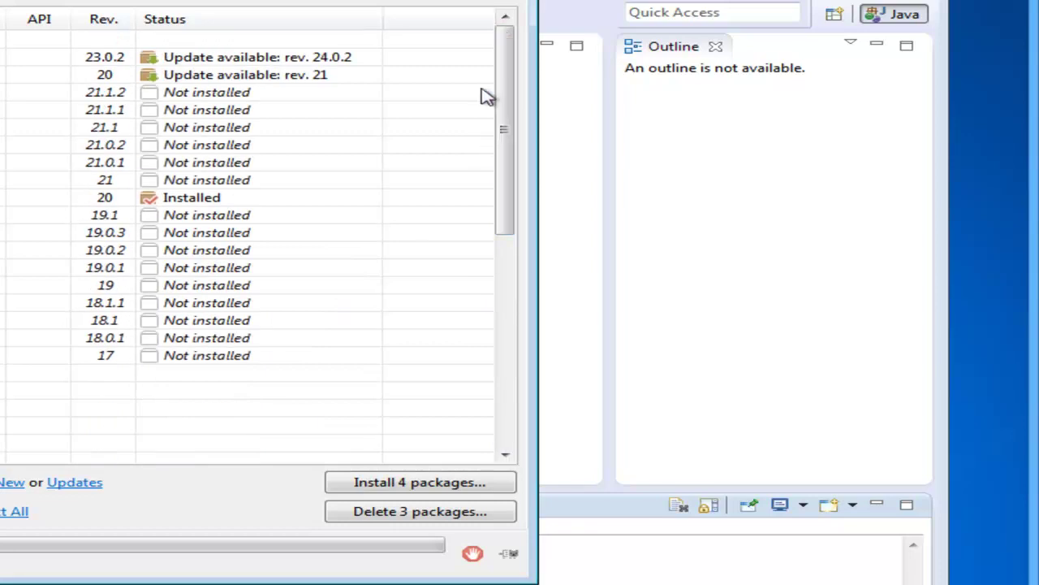
left_click_drag(511, 132, 496, 217)
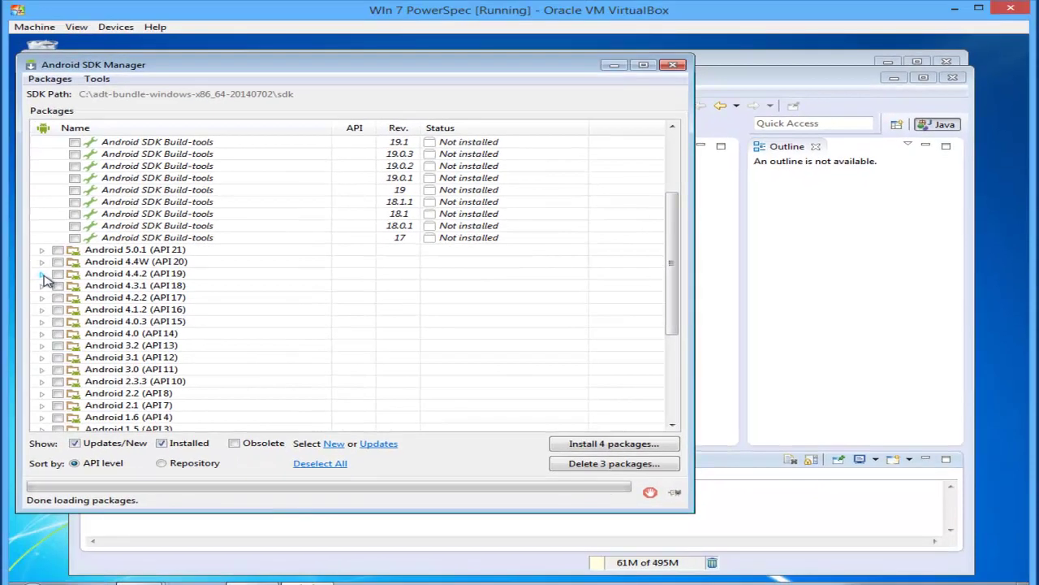
left_click(42, 274)
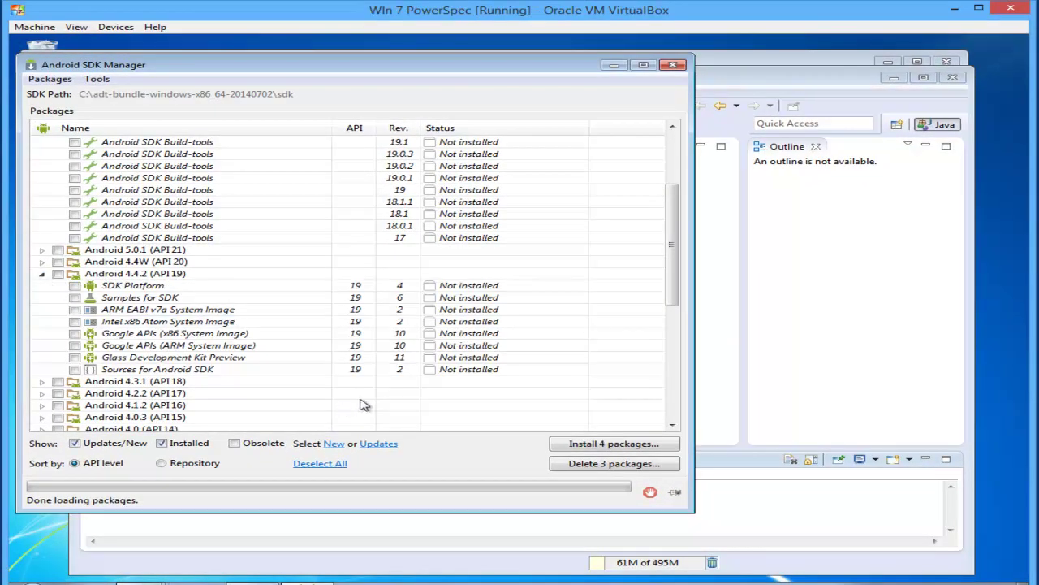
left_click(75, 286)
mouse_move(172, 300)
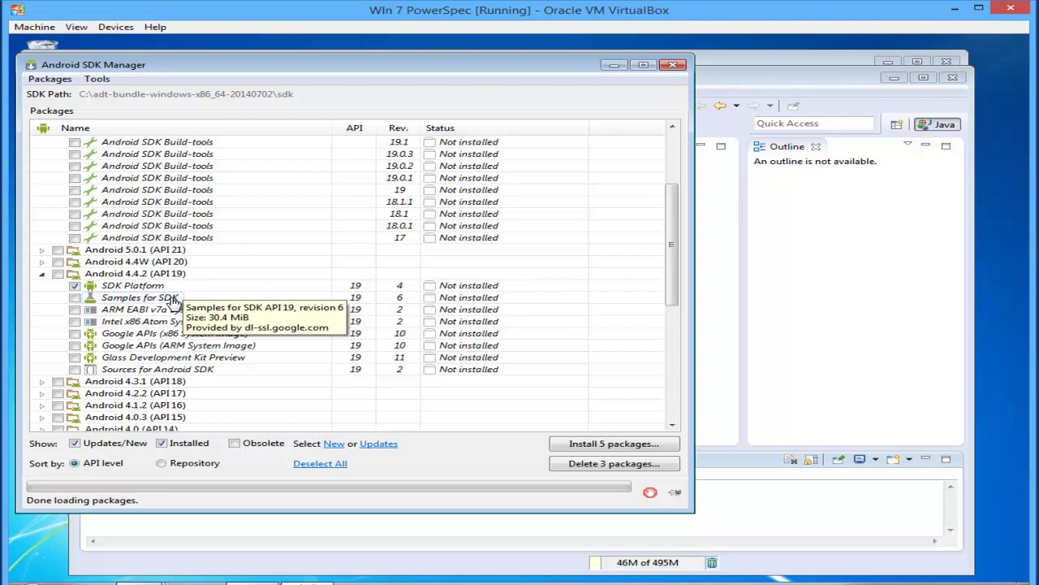
left_click(75, 321)
left_click(74, 333)
Review the selected tools and extras, and install all selected packages with the Android SDK License accepted.
left_click_drag(678, 297, 703, 229)
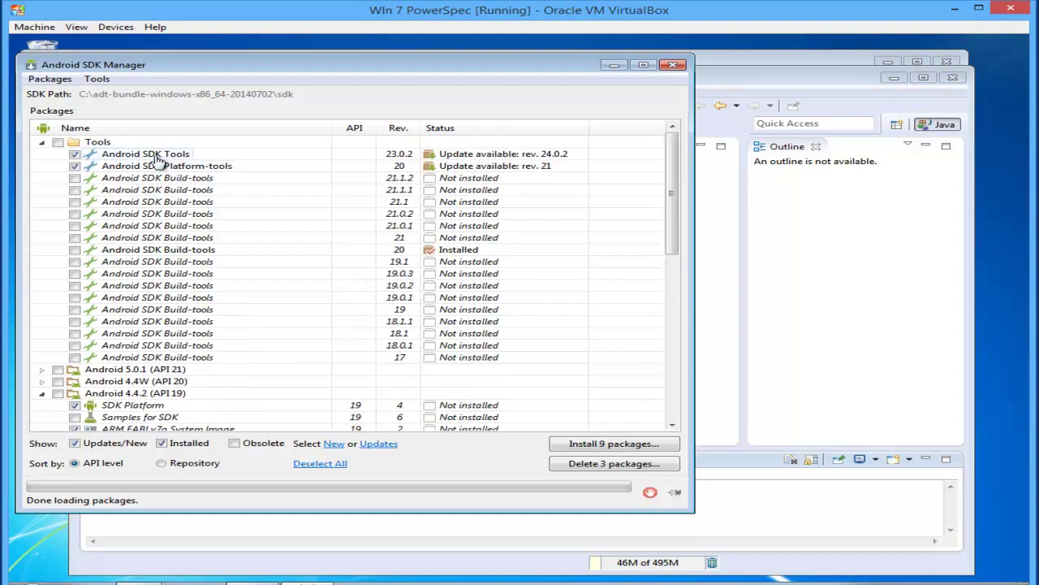
left_click_drag(675, 187, 676, 352)
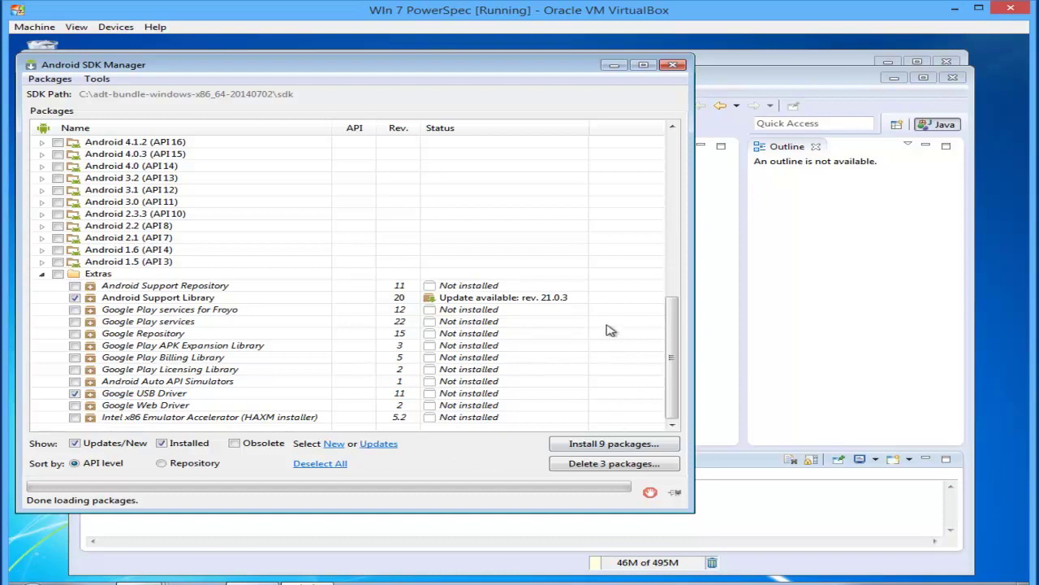
mouse_move(678, 319)
left_mouse_down()
mouse_move(683, 209)
mouse_move(688, 318)
left_mouse_up()
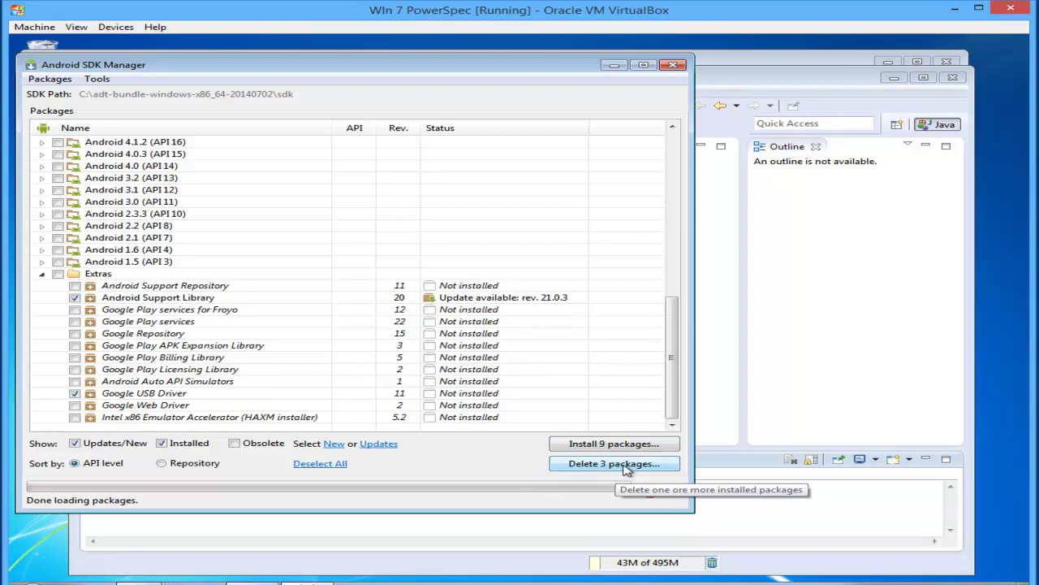
left_click(650, 461)
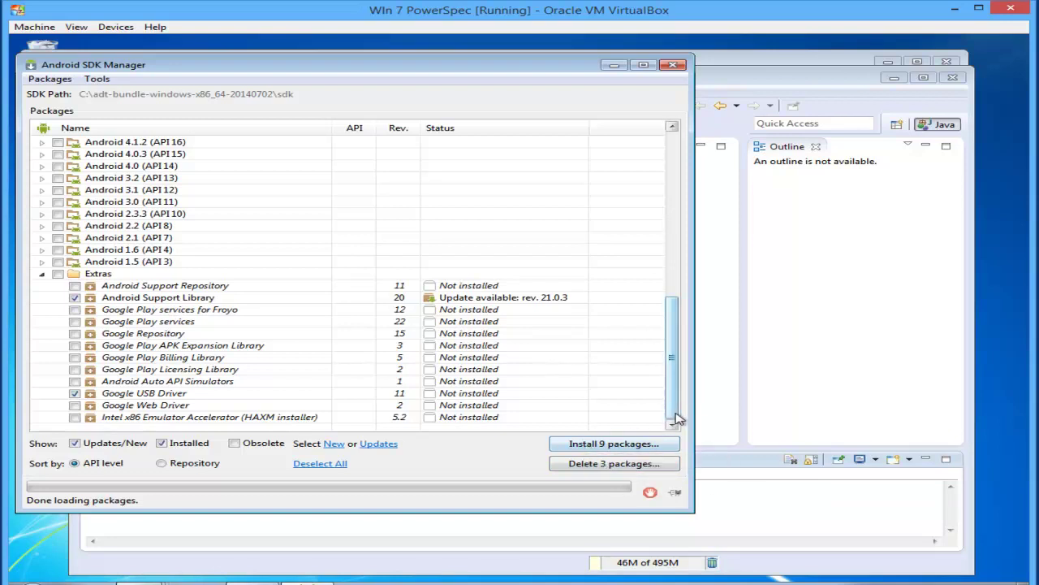
left_click(642, 447)
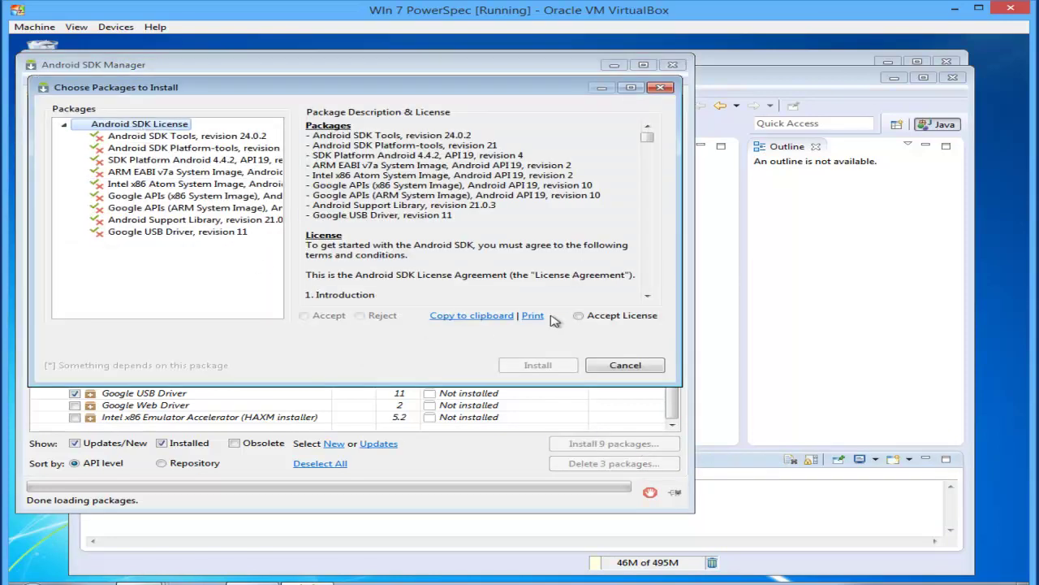
left_click(579, 316)
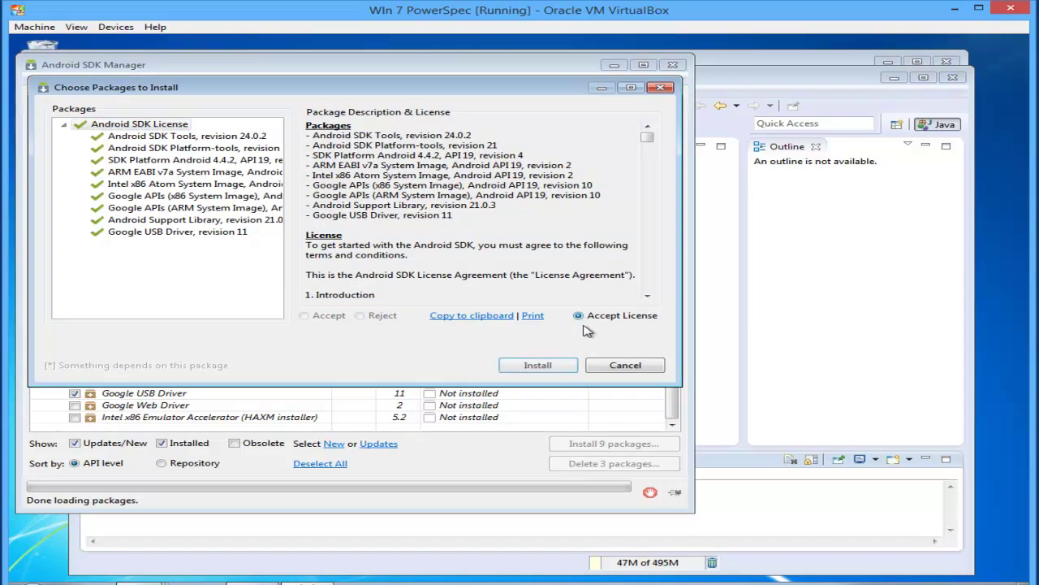
left_click(538, 366)
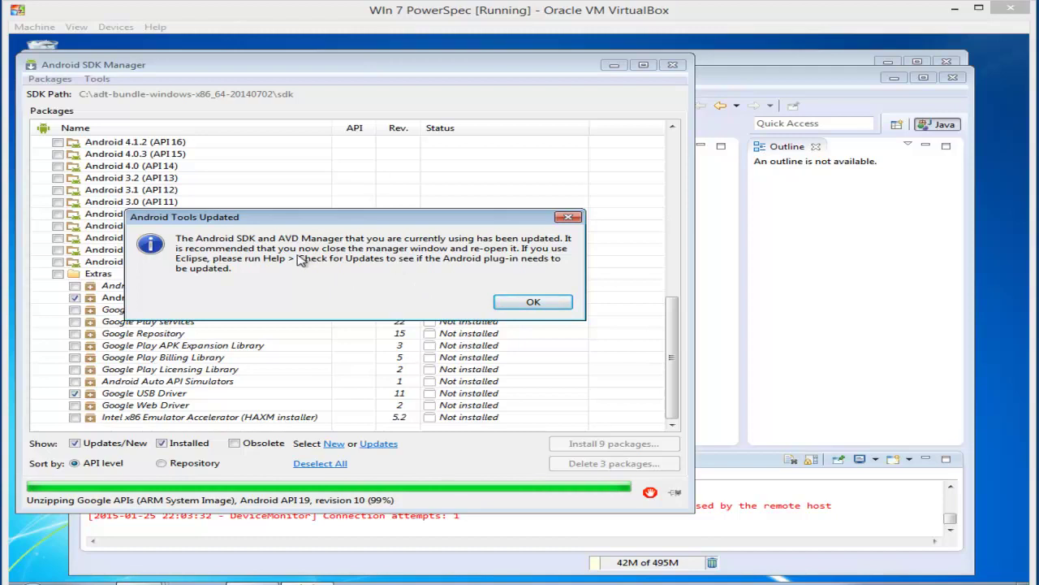
Acknowledge the Android Tools Updated notice and restart the Android SDK Manager, clearing the Eclipse console before reopening it.
left_click(534, 302)
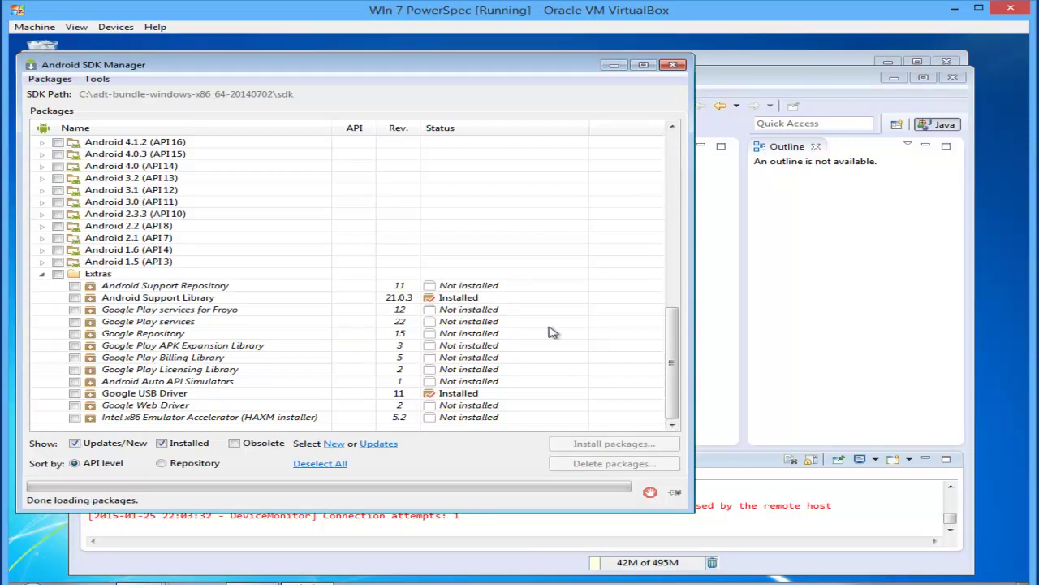
left_click(673, 66)
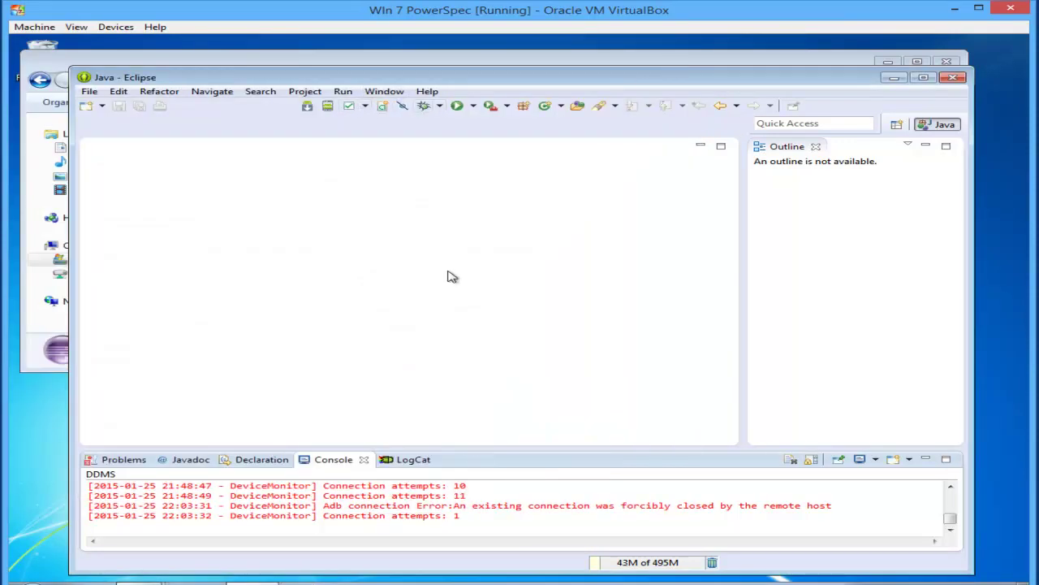
right_click(459, 505)
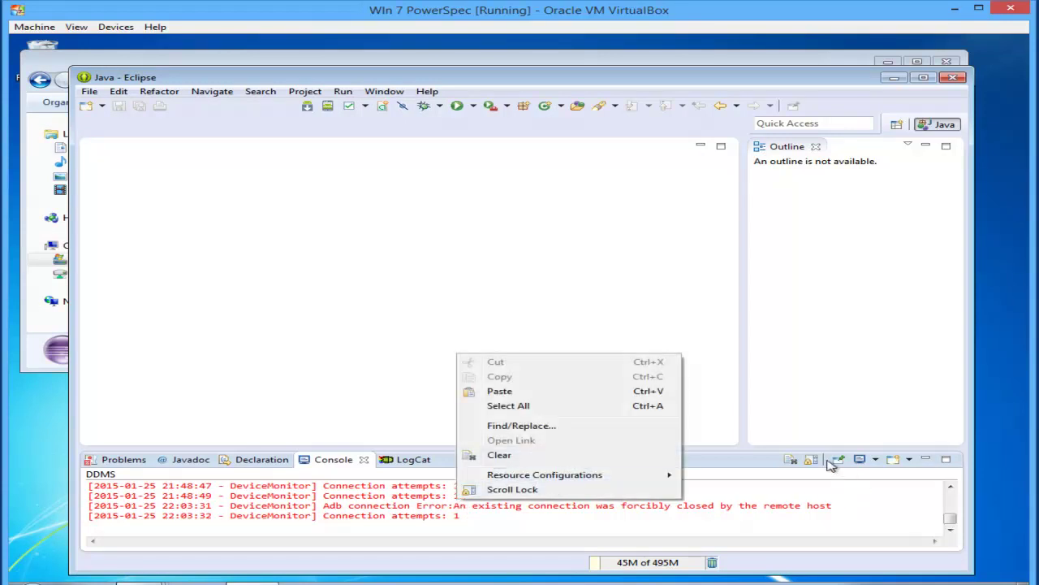
left_click(792, 461)
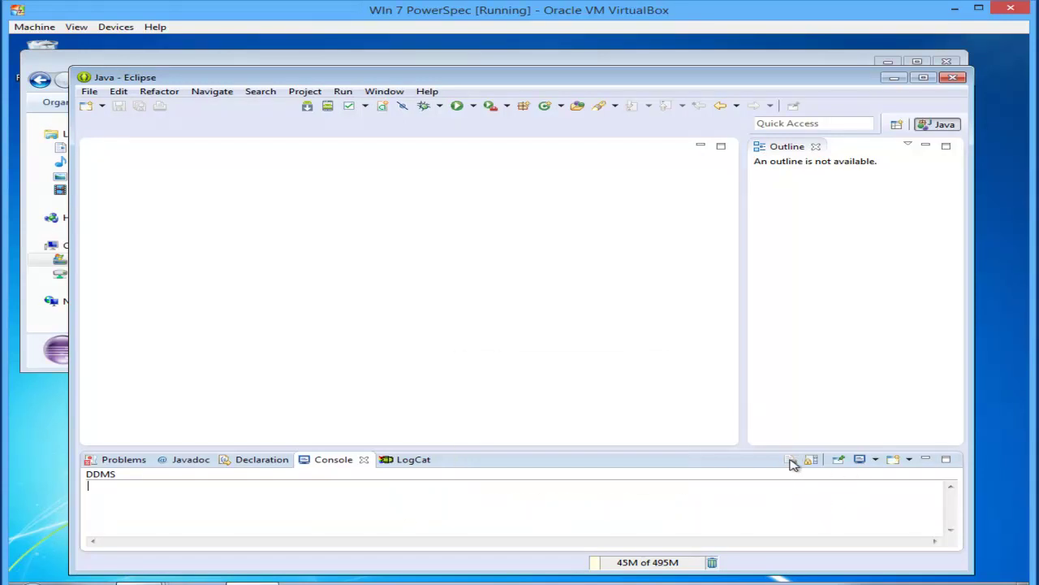
left_click(392, 95)
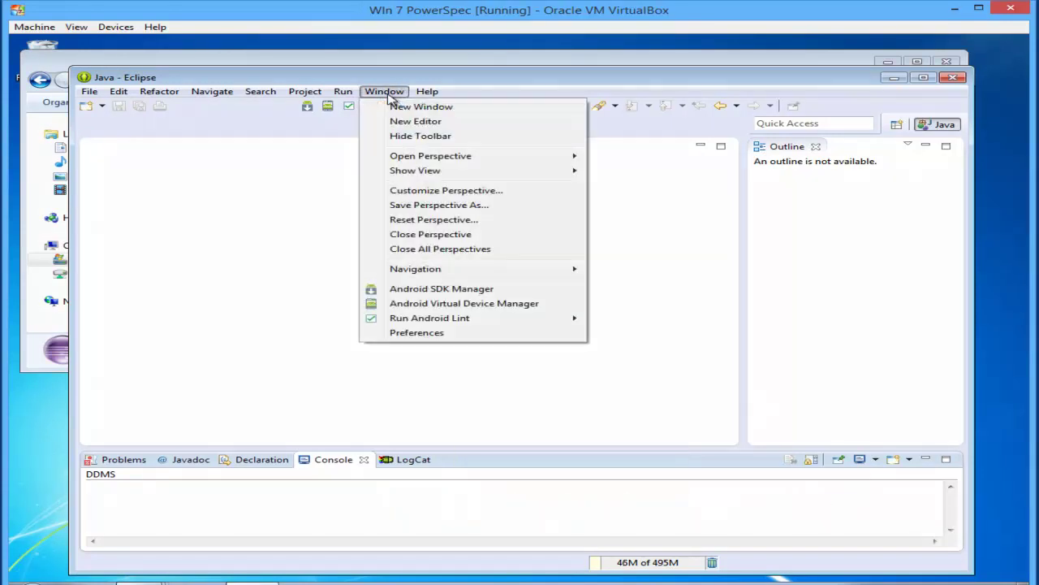
left_click(457, 292)
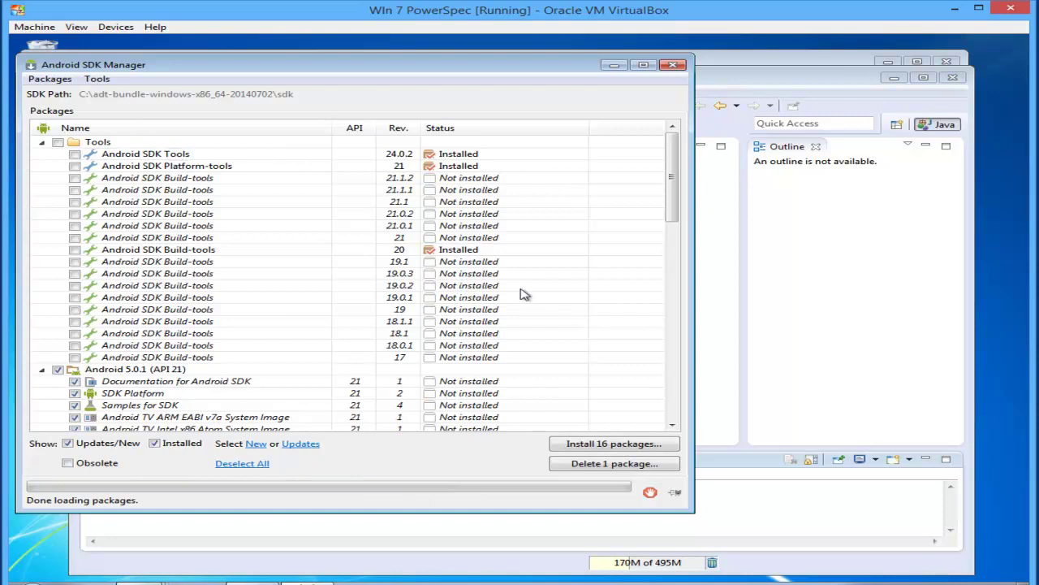
Deselect the Android 5.0.1 (API 21) packages and the Android 4.4W (API 20) SDK Platform in the reopened SDK Manager.
left_click_drag(670, 186, 673, 215)
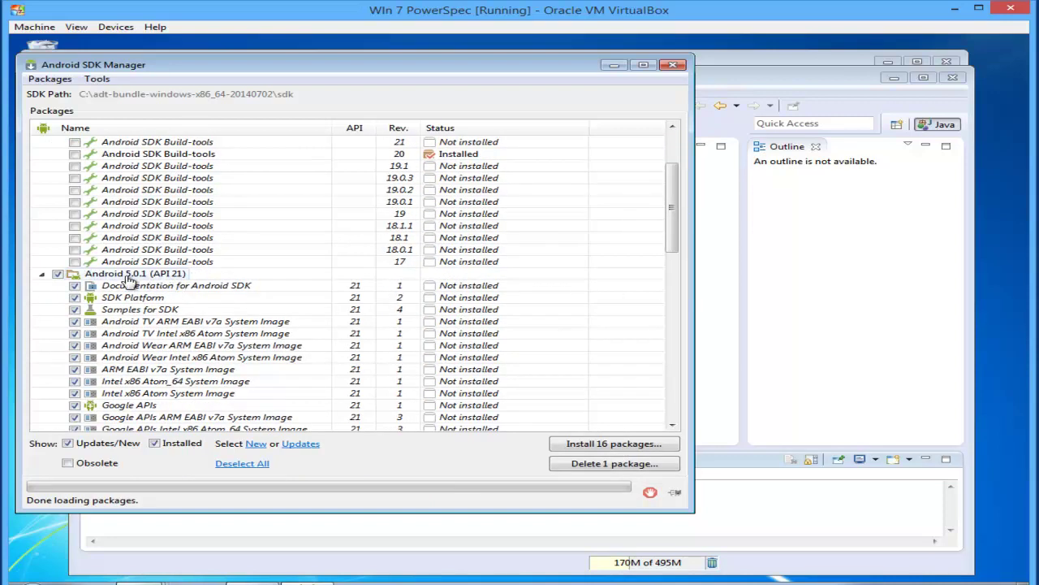
left_click(58, 276)
left_click(42, 275)
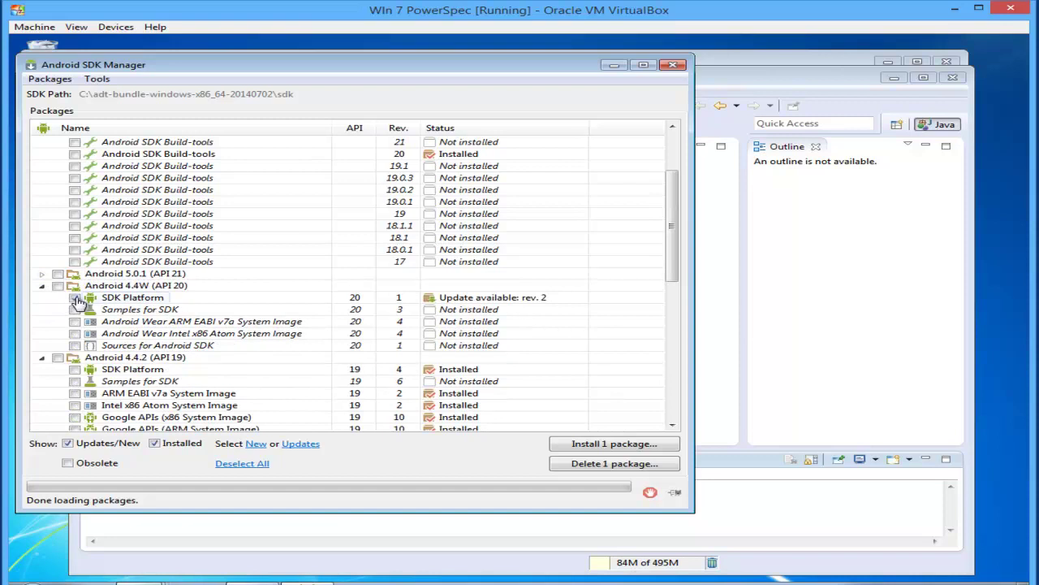
left_click(76, 299)
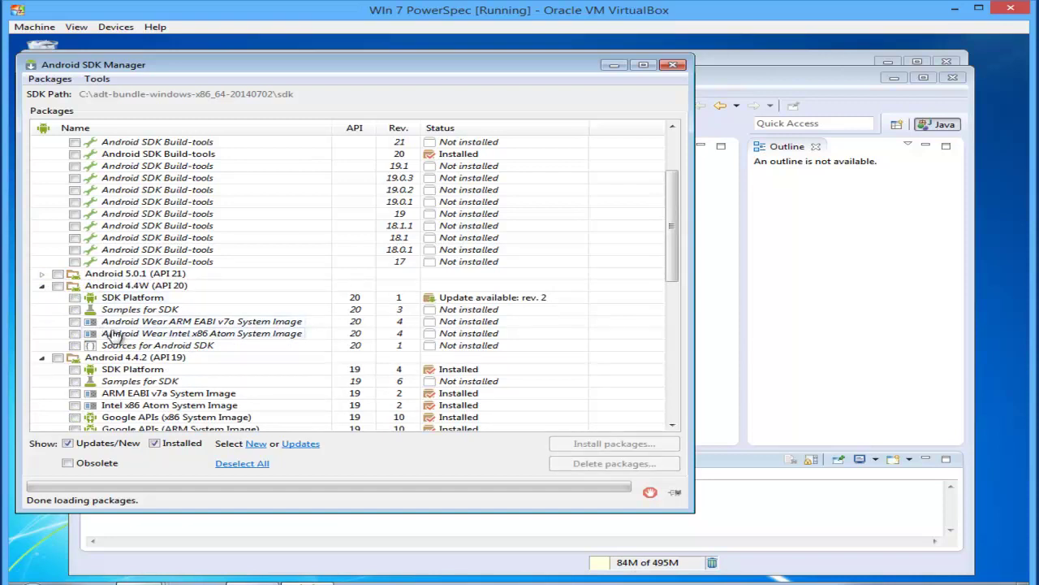
Check the Android 4.4.2 and Extras packages, including the Intel x86 Emulator Accelerator (HAXM installer), and close the SDK Manager without installing more.
left_click_drag(673, 260, 673, 292)
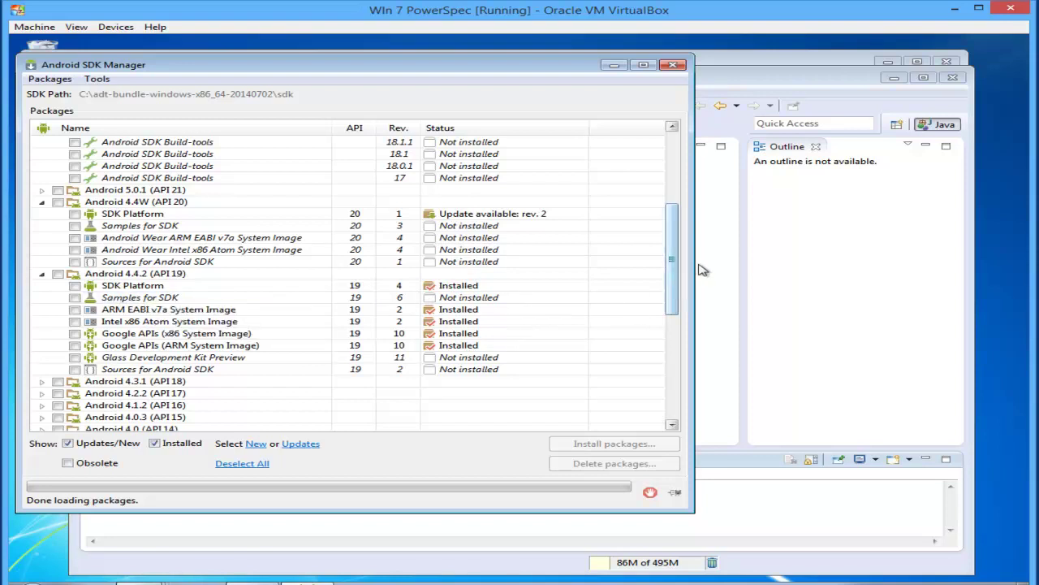
left_click_drag(676, 271, 673, 293)
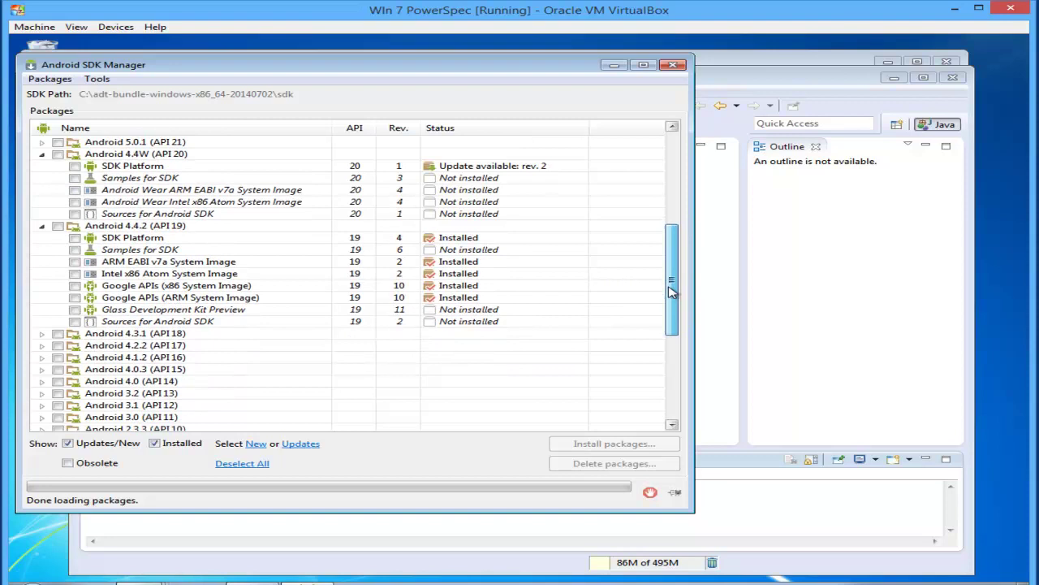
left_click_drag(673, 292, 679, 377)
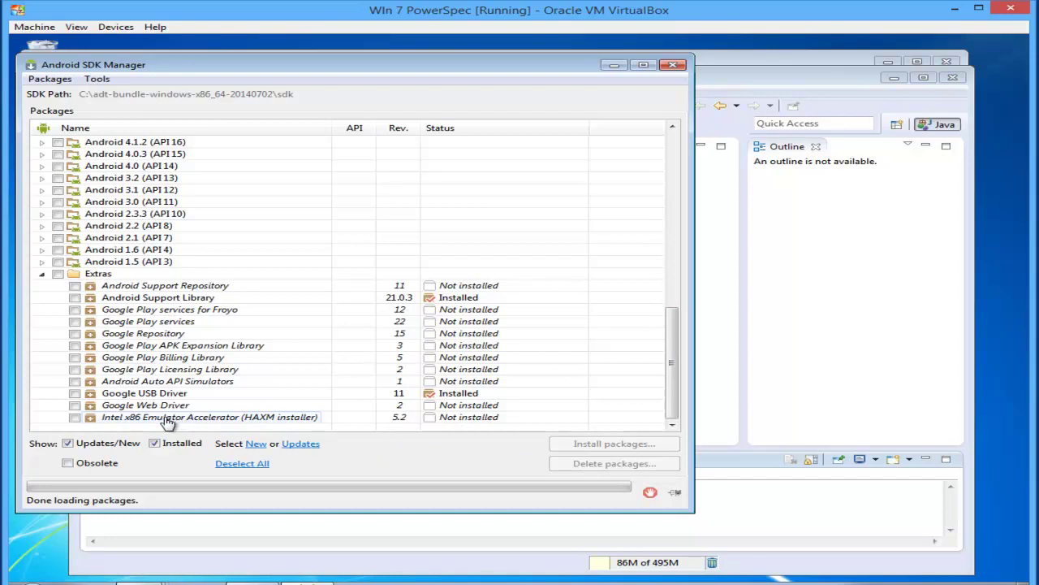
mouse_move(167, 422)
mouse_move(209, 422)
left_click(74, 418)
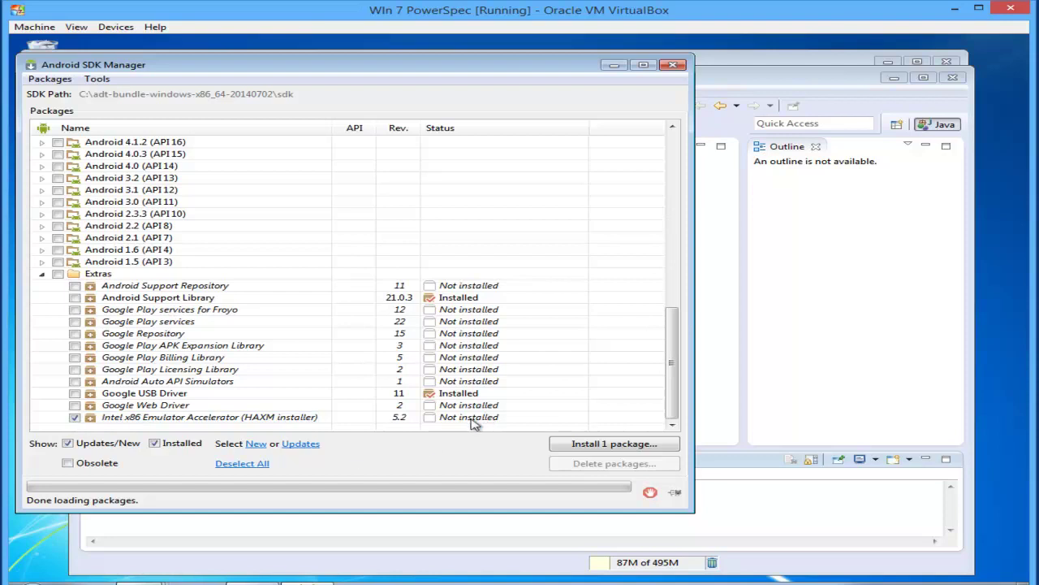
left_click(74, 416)
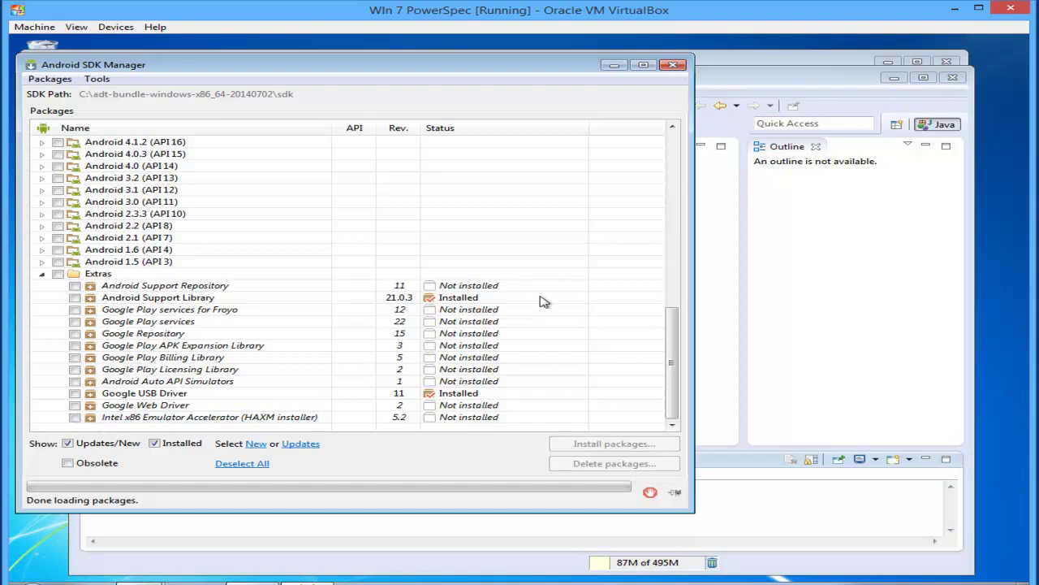
left_click(672, 65)
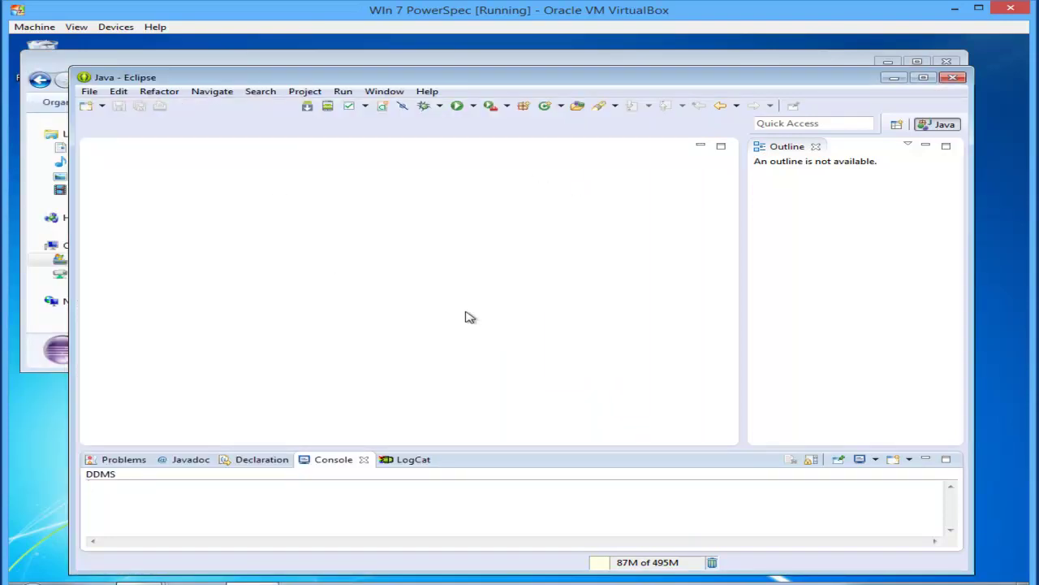